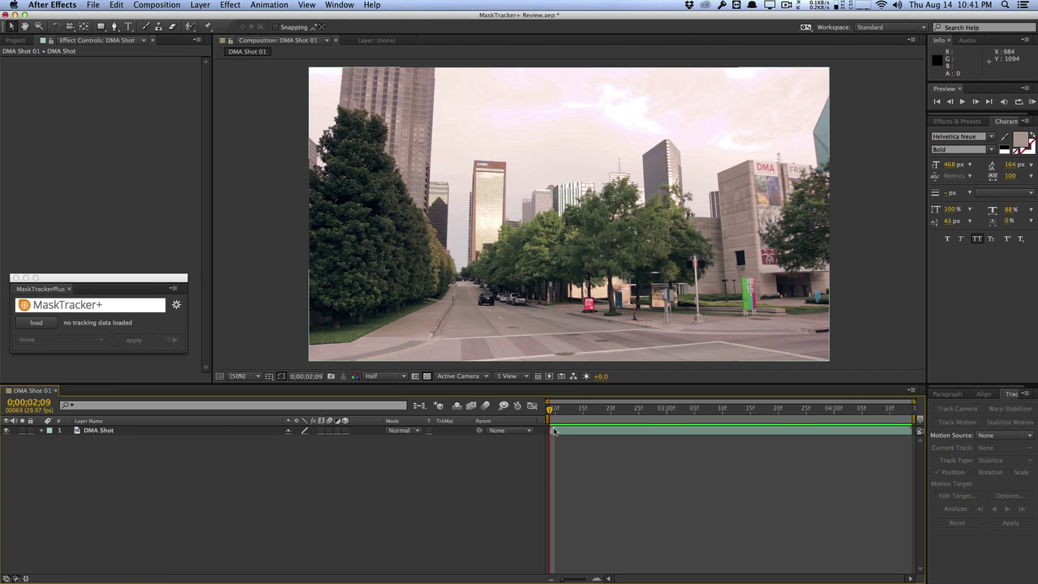
- Draw a closed four-point mask around the DMA sign on the DMA Shot layer at the first frame of the clip
{"action": "mouse_move", "coordinate": [552, 410]}
{"action": "left_mouse_down"}
{"action": "mouse_move", "coordinate": [822, 399]}
{"action": "mouse_move", "coordinate": [870, 386]}
{"action": "mouse_move", "coordinate": [735, 407]}
{"action": "mouse_move", "coordinate": [567, 409]}
{"action": "mouse_move", "coordinate": [776, 410]}
{"action": "mouse_move", "coordinate": [549, 411]}
{"action": "left_mouse_up"}
{"action": "left_click", "coordinate": [114, 26]}
{"action": "left_click", "coordinate": [146, 429]}
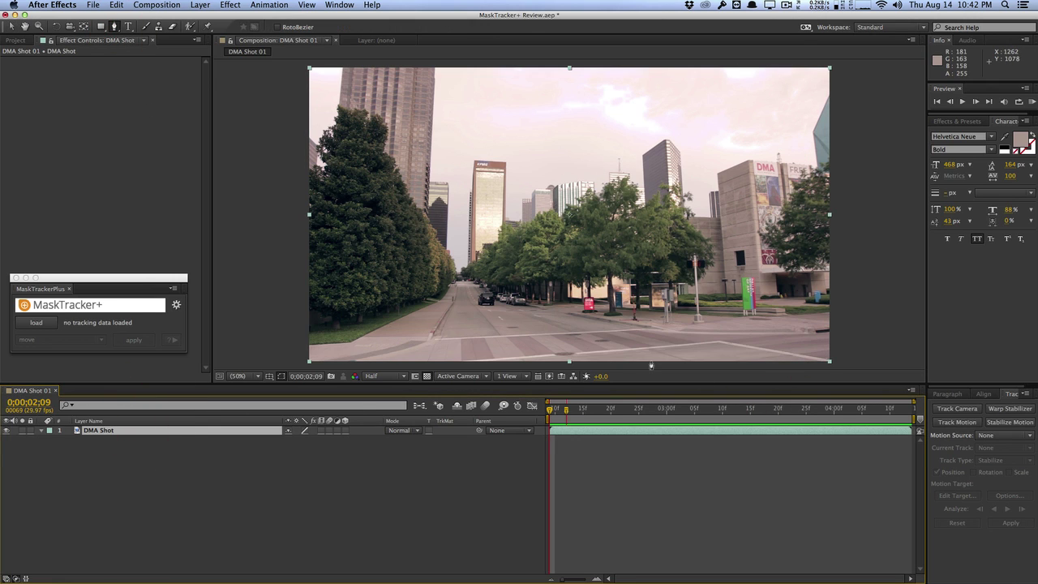
{"action": "left_click", "coordinate": [748, 155]}
{"action": "left_click", "coordinate": [781, 180]}
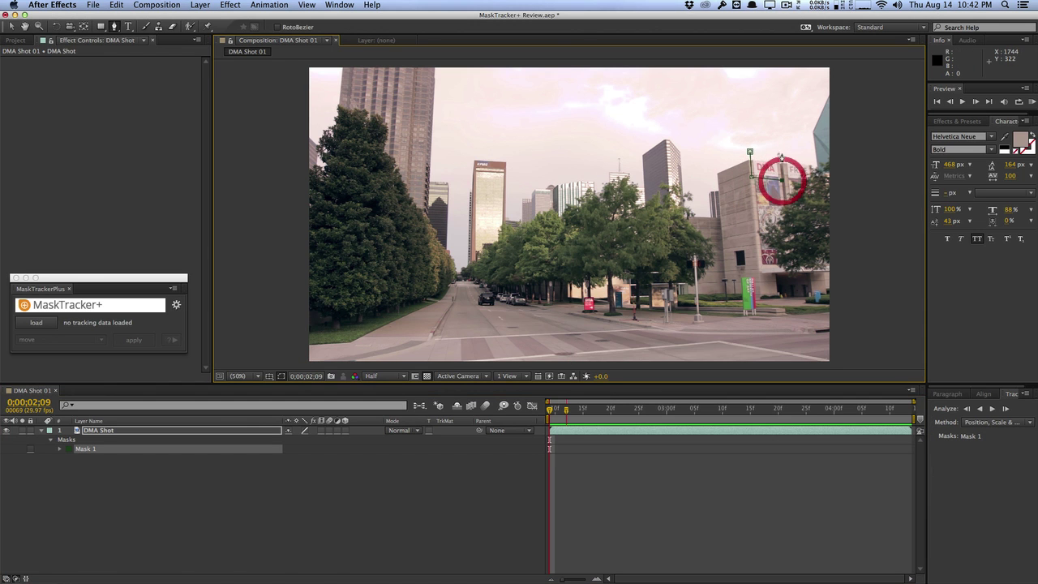
{"action": "left_click", "coordinate": [781, 150]}
{"action": "left_click", "coordinate": [749, 152]}
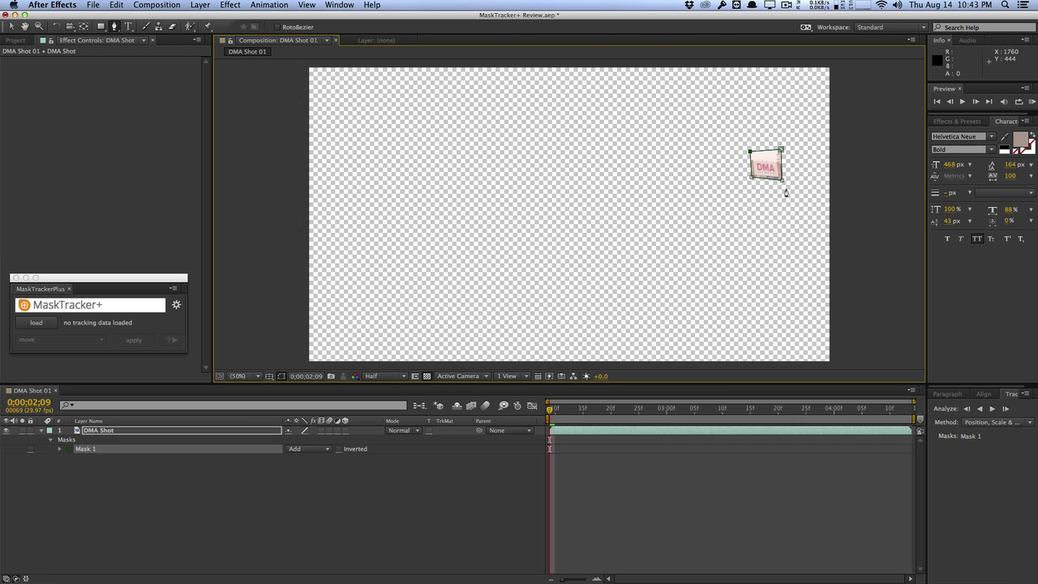
- Set Mask 1's mode to None and bring up its mask tracking controls
{"action": "left_click", "coordinate": [303, 450]}
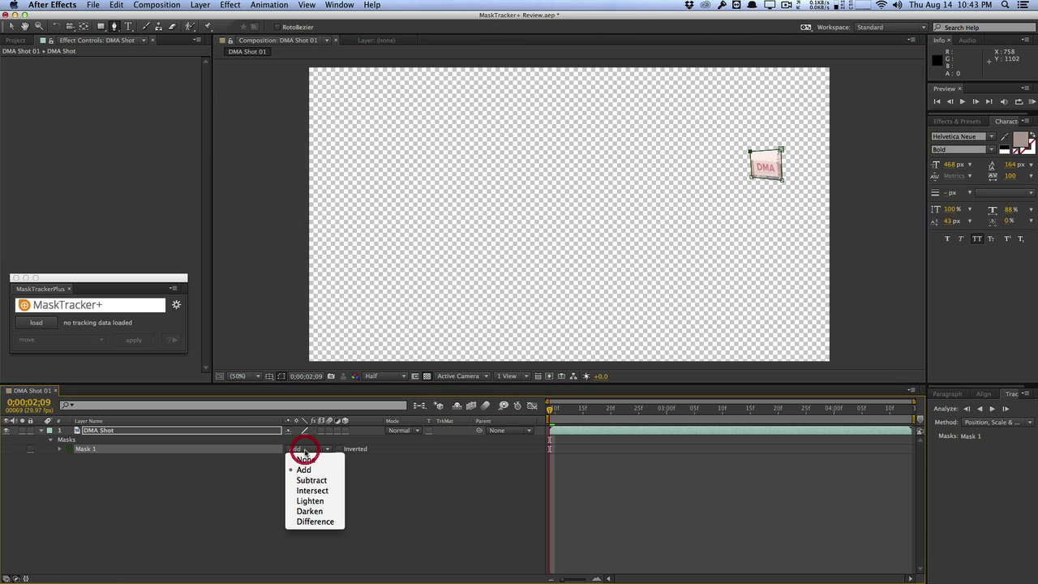
{"action": "left_click", "coordinate": [306, 459]}
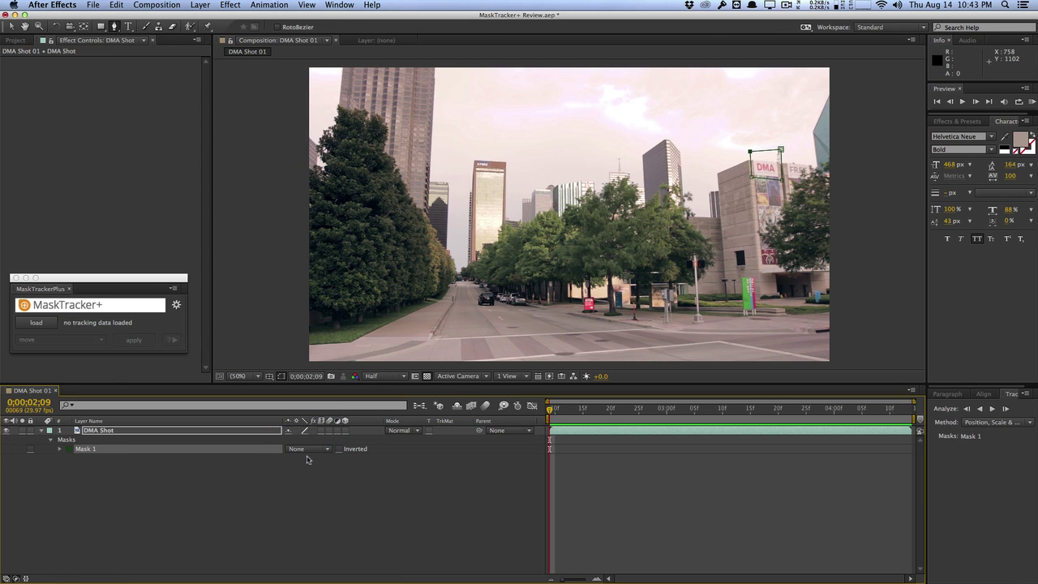
{"action": "right_click", "coordinate": [263, 459]}
{"action": "left_click", "coordinate": [264, 459]}
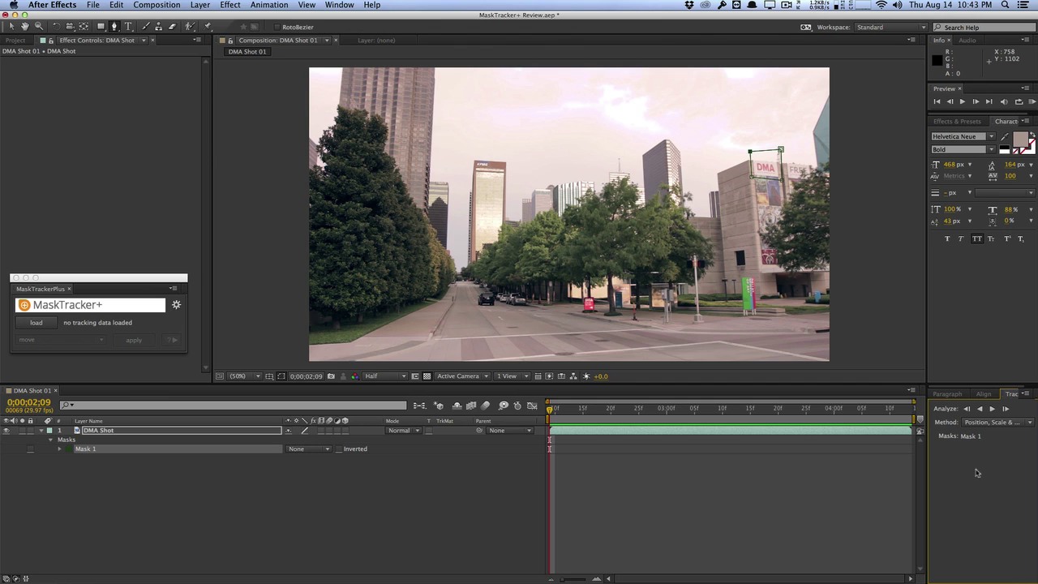
- Track Mask 1 forward through the whole clip using the Perspective method, and return to the first frame
{"action": "left_click", "coordinate": [1009, 426]}
{"action": "left_click", "coordinate": [925, 476]}
{"action": "left_click", "coordinate": [991, 410]}
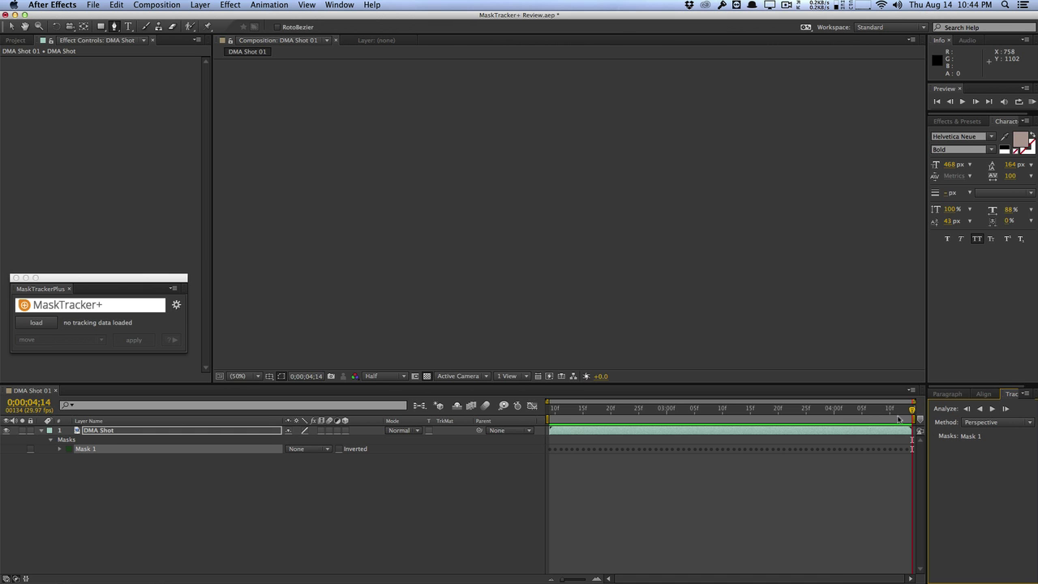
{"action": "left_click_drag", "start_coordinate": [859, 417], "coordinate": [551, 422]}
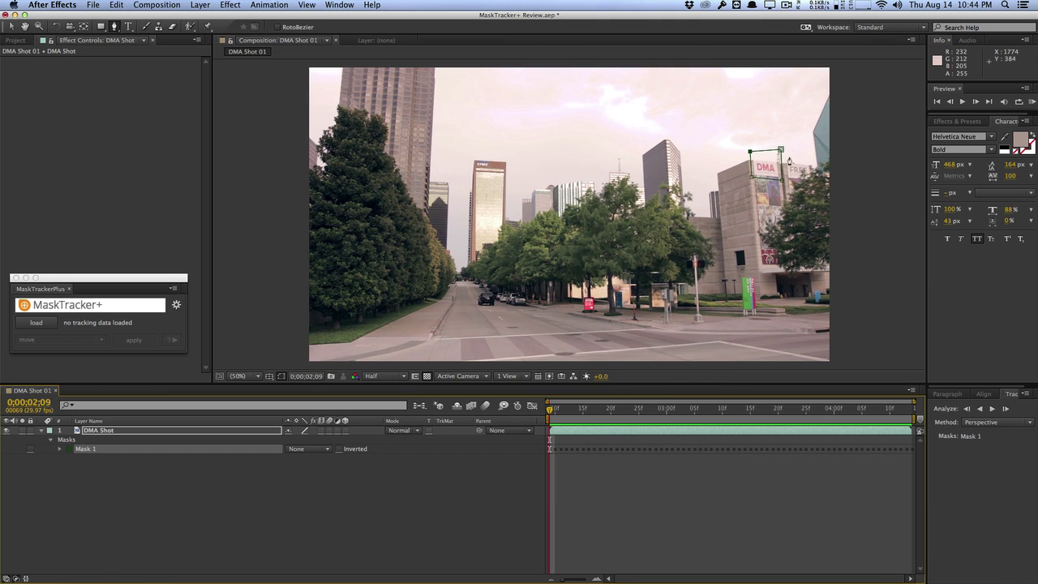
{"action": "mouse_move", "coordinate": [553, 407]}
{"action": "left_mouse_down"}
{"action": "mouse_move", "coordinate": [920, 412]}
{"action": "mouse_move", "coordinate": [550, 410]}
{"action": "left_mouse_up"}
- Load Mask 1's Mask Path data into MaskTracker+ and create a stabilized precomp (skew & perspective) from it
{"action": "left_click", "coordinate": [62, 450]}
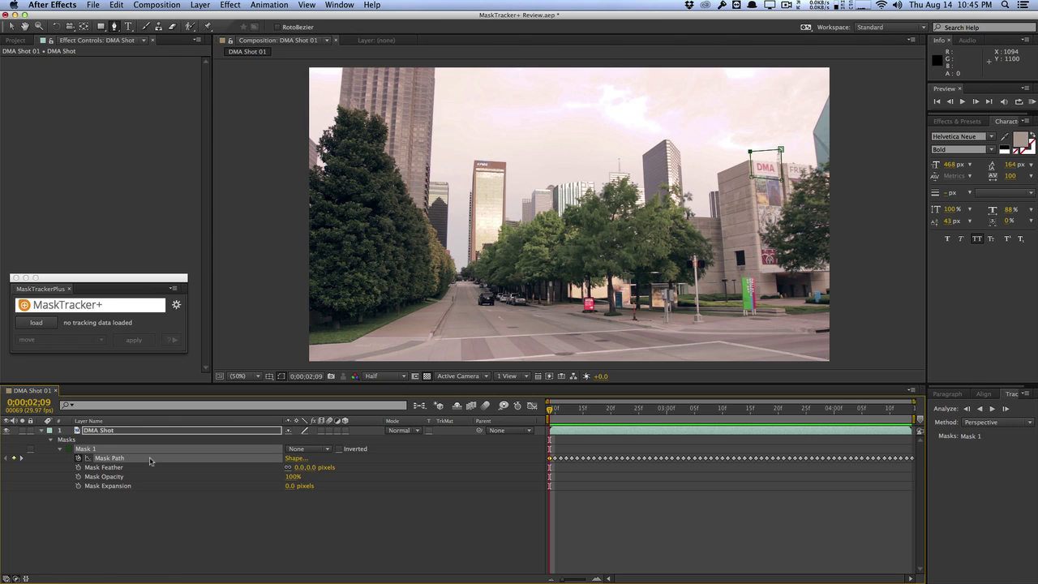
{"action": "left_click", "coordinate": [49, 326]}
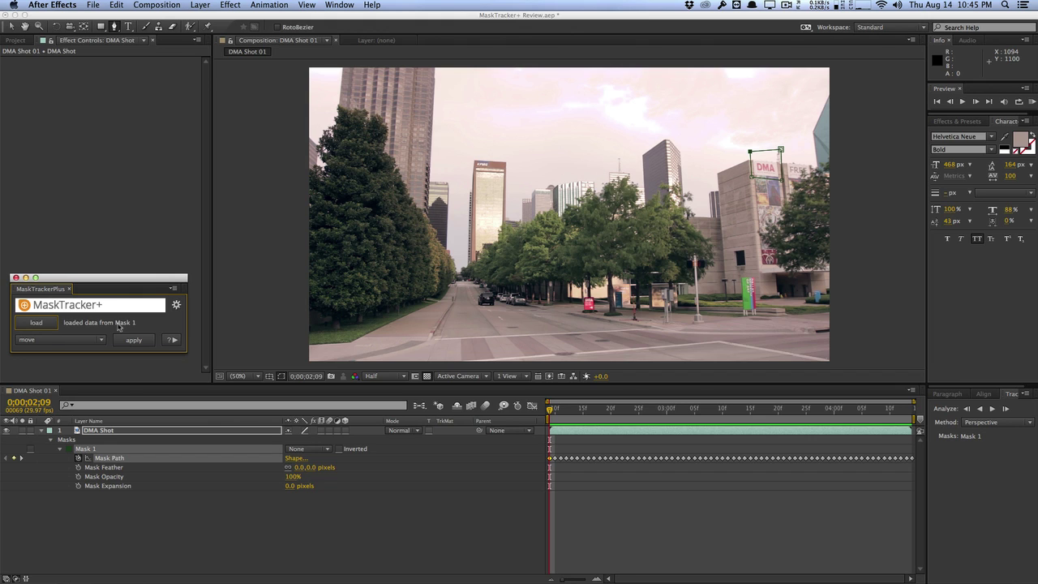
{"action": "left_click", "coordinate": [85, 339]}
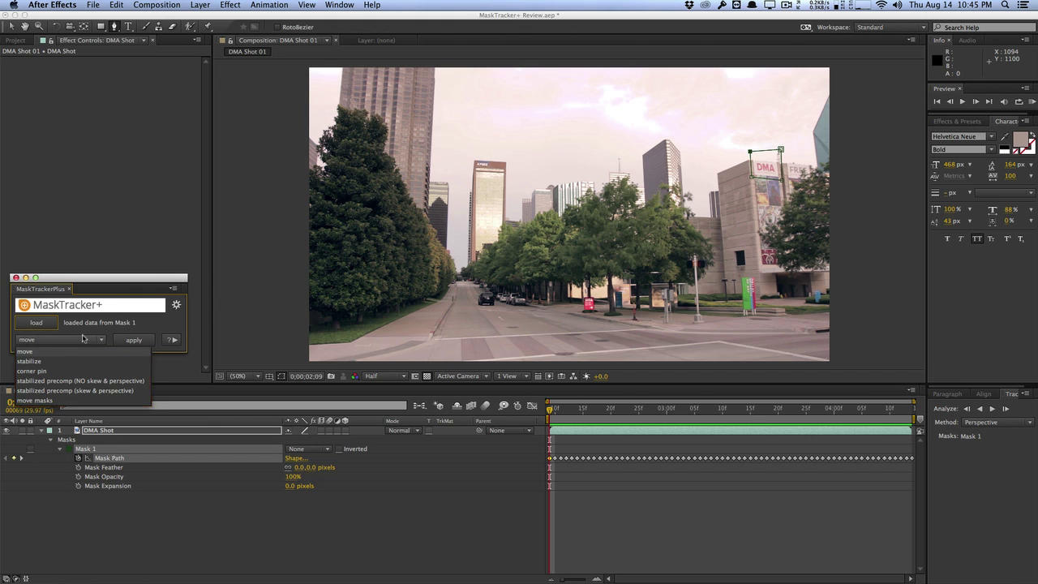
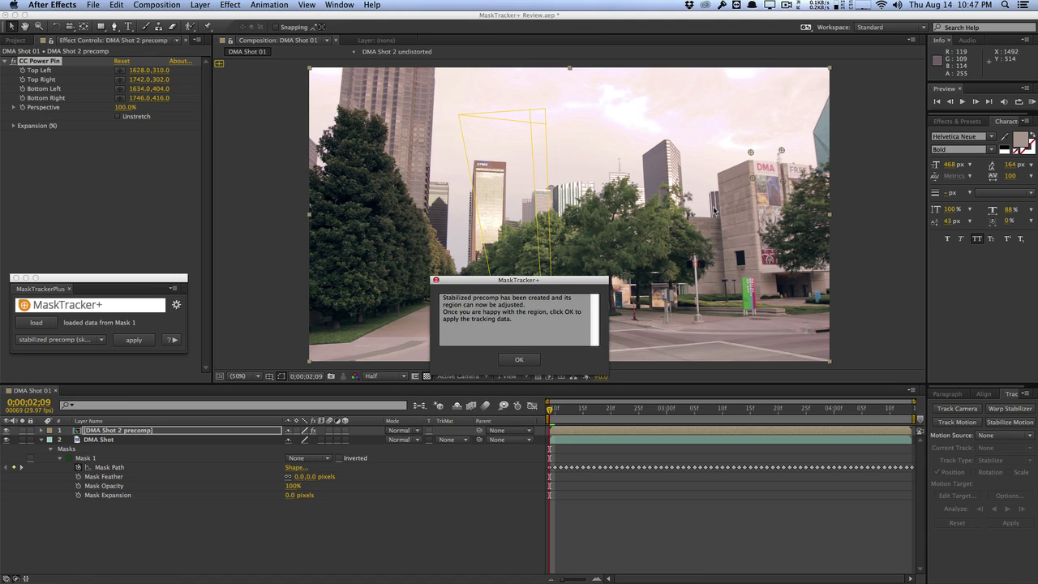
- Fit the precomp's corner pins around the DMA sign at about (1628, 326), (1736, 334), (1634, 404) and (1746, 412), and apply the tracking data
{"action": "left_click_drag", "start_coordinate": [751, 154], "coordinate": [783, 181]}
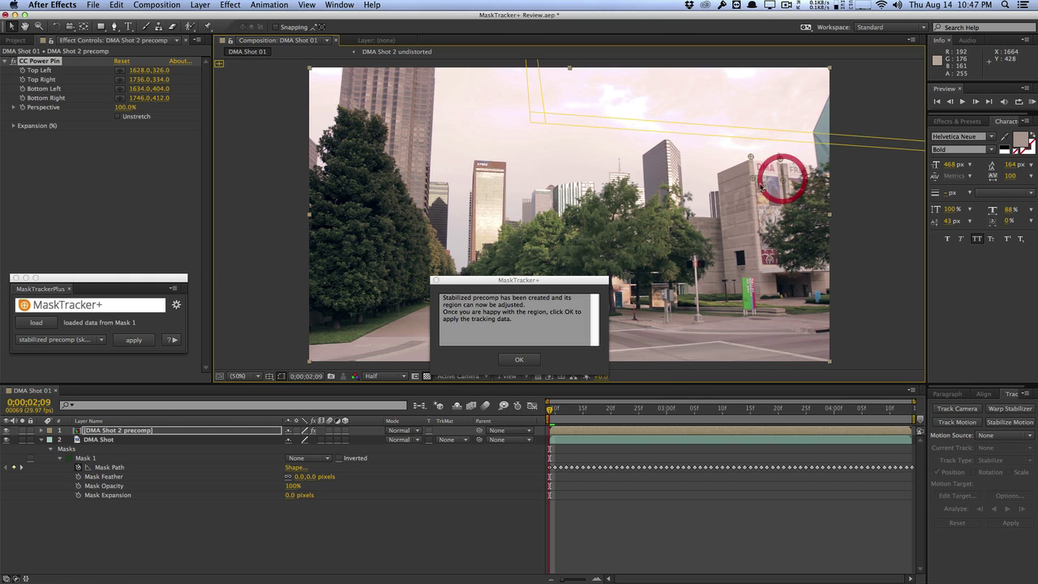
{"action": "left_click", "coordinate": [519, 360]}
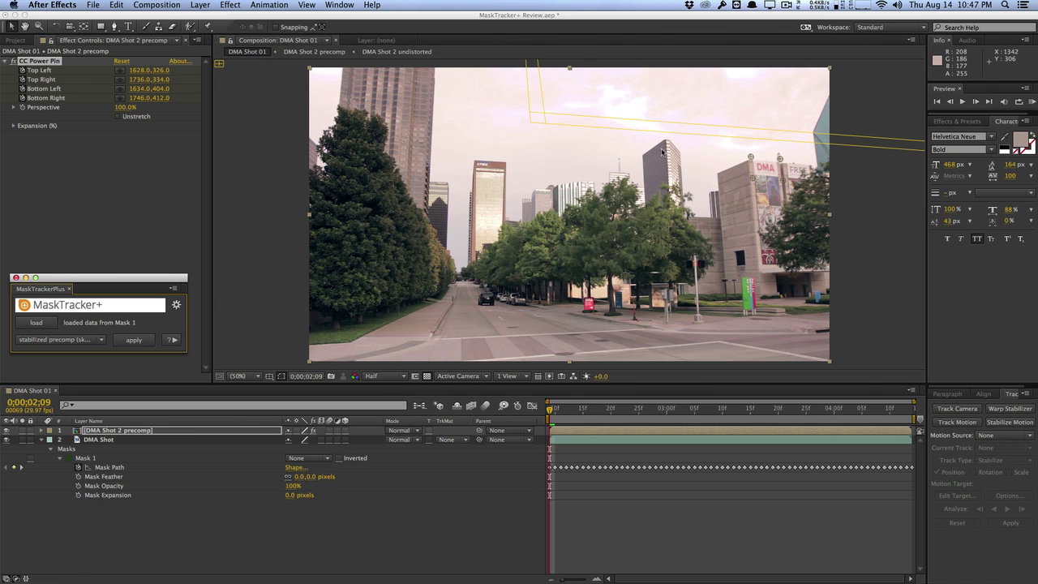
- Open the DMA Shot 2 precomp and preview the stabilization of the sign across the timeline
{"action": "double_click", "coordinate": [231, 432]}
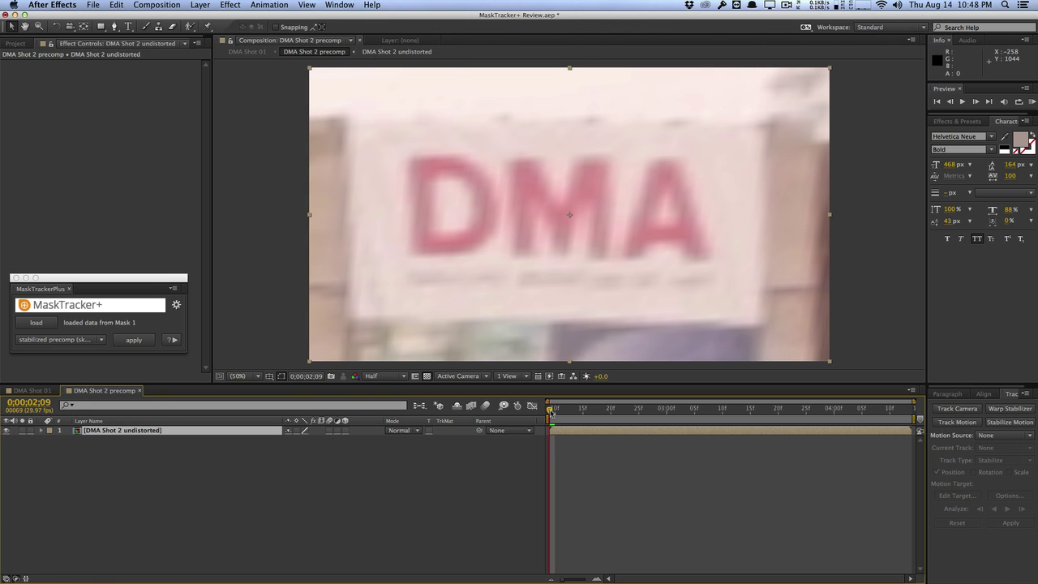
{"action": "left_click_drag", "start_coordinate": [552, 409], "coordinate": [684, 408]}
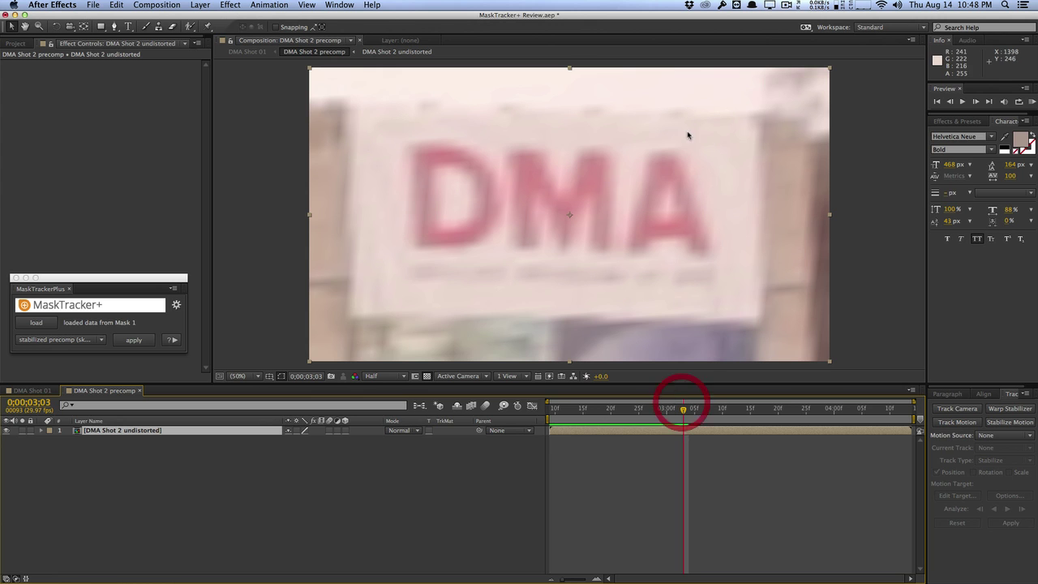
{"action": "key", "text": "space"}
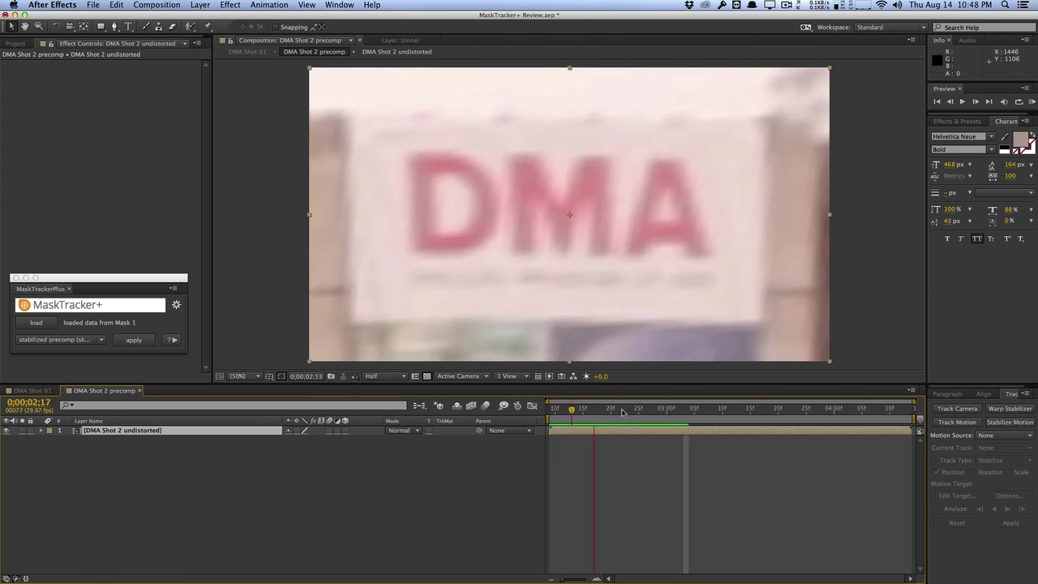
{"action": "left_click", "coordinate": [734, 409]}
{"action": "key", "text": "space"}
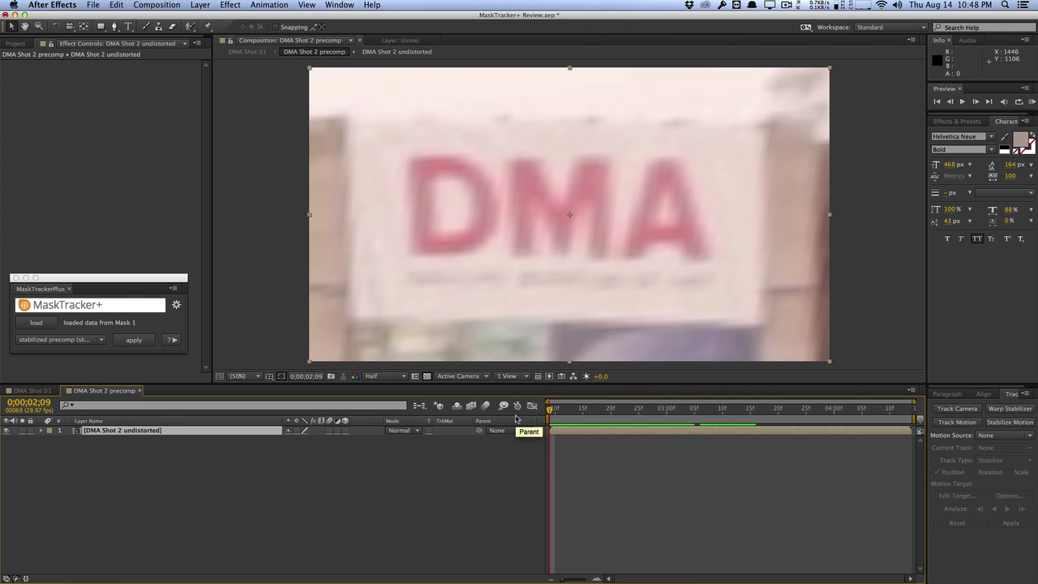
- Prepare the Clone Stamp tool on the DMA Shot 2 undistorted layer with a brush diameter of 150 px
{"action": "left_click", "coordinate": [162, 26]}
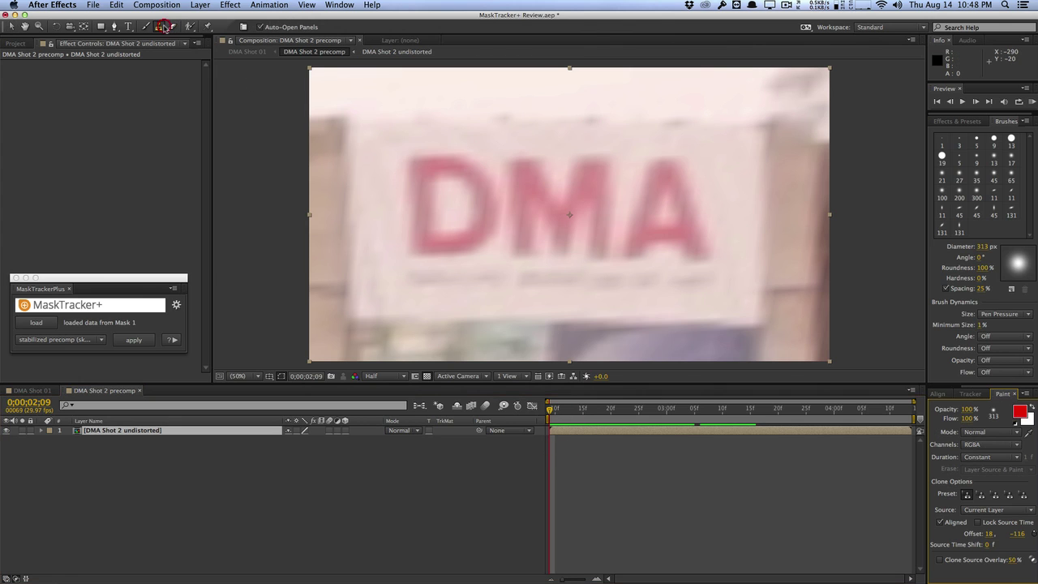
{"action": "double_click", "coordinate": [382, 259]}
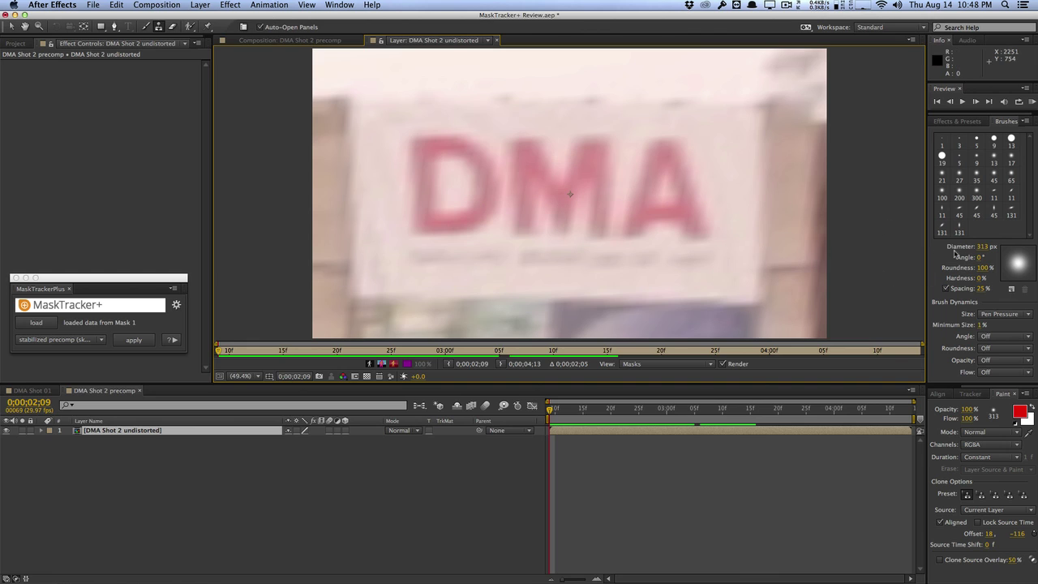
{"action": "left_click_drag", "start_coordinate": [983, 246], "coordinate": [900, 247]}
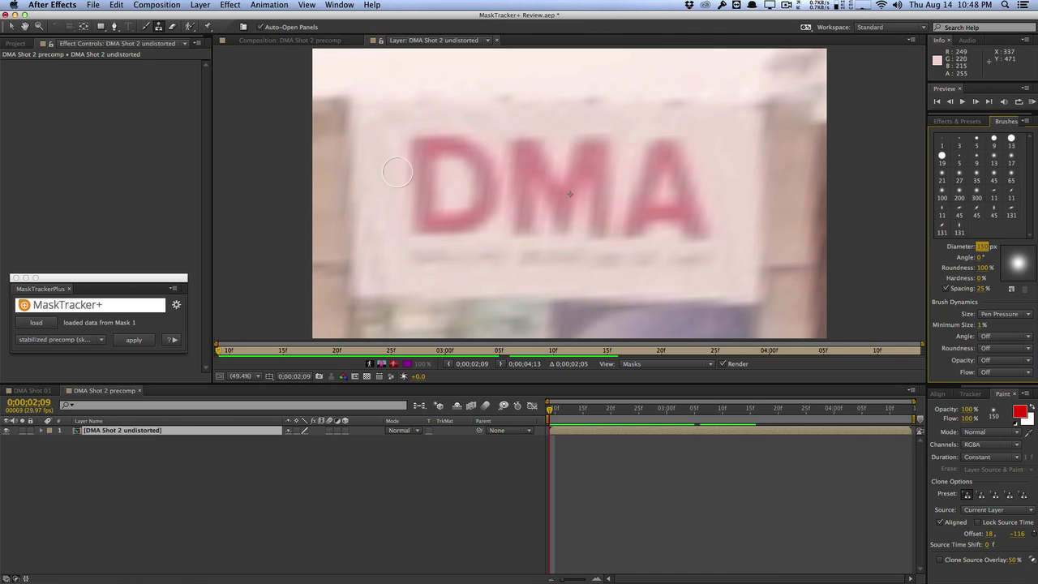
- Clone blank banner texture over the large red DMA letters, using 150 px and 300 px brushes, until they are all covered
{"action": "left_click", "coordinate": [382, 130], "text": "alt"}
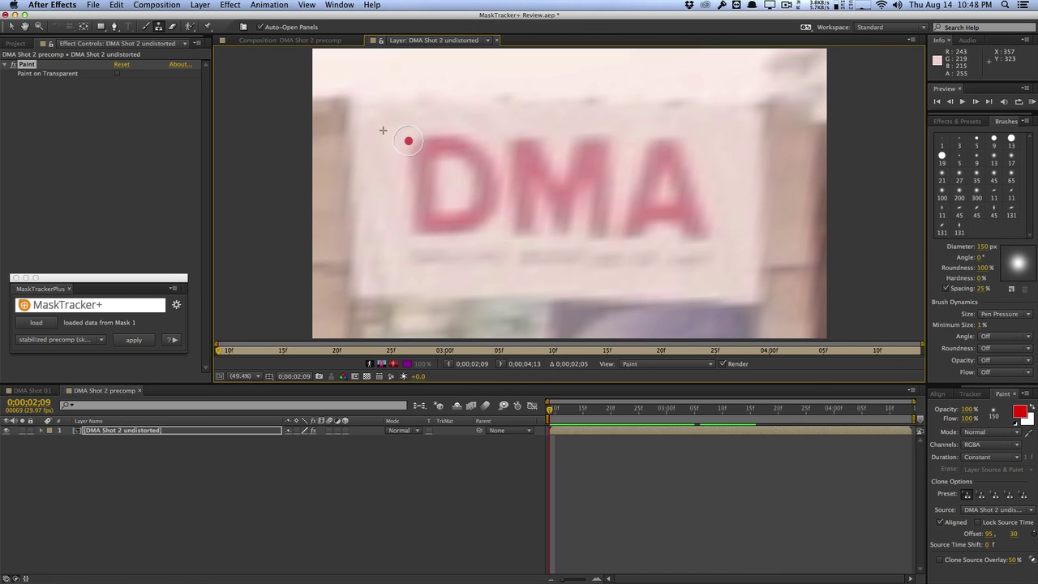
{"action": "left_click_drag", "start_coordinate": [408, 140], "coordinate": [408, 224]}
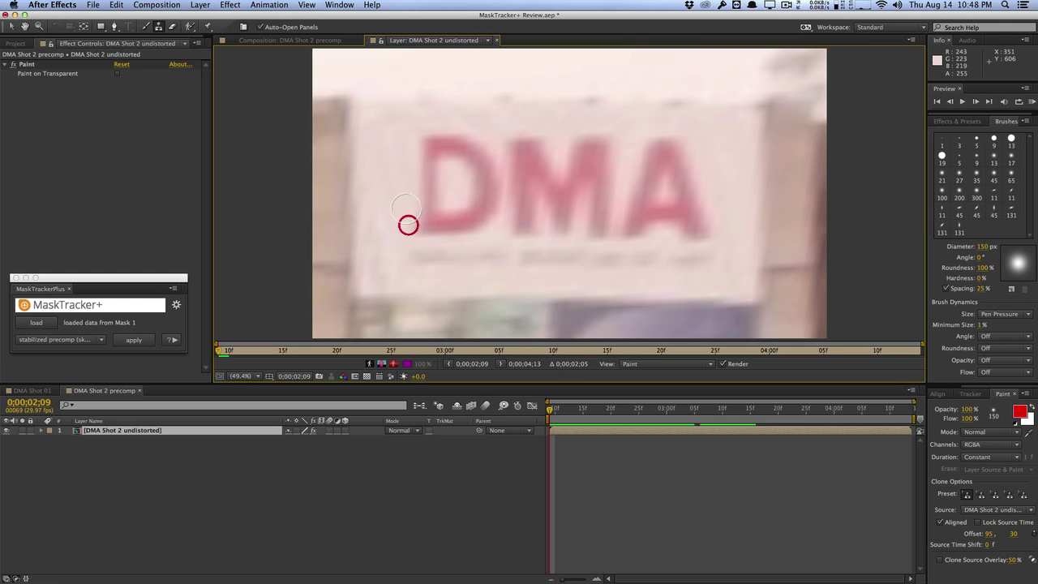
{"action": "left_click", "coordinate": [394, 134], "text": "alt"}
{"action": "left_click_drag", "start_coordinate": [423, 132], "coordinate": [422, 220]}
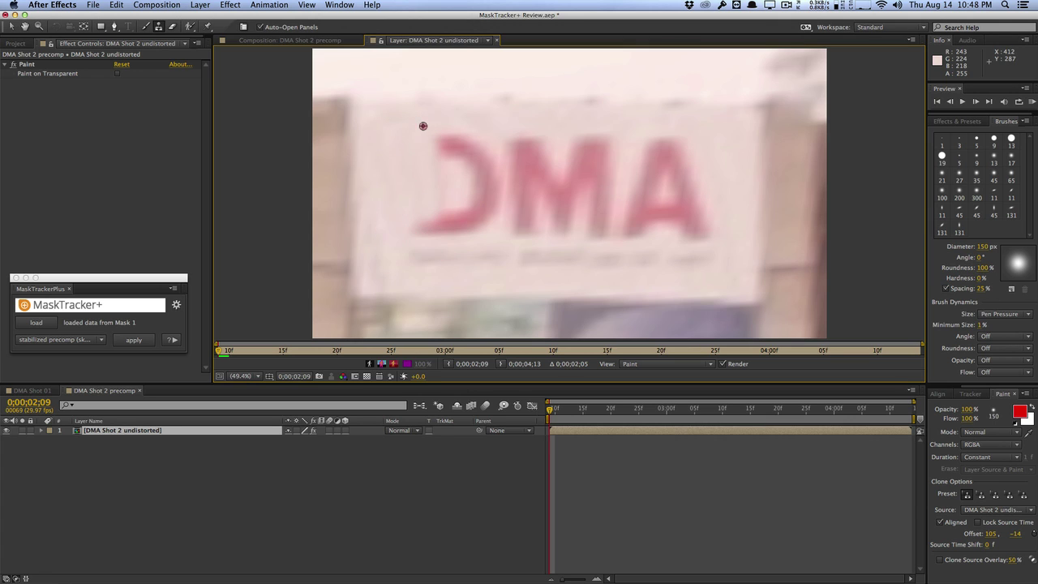
{"action": "left_click", "coordinate": [424, 158], "text": "alt"}
{"action": "left_click_drag", "start_coordinate": [440, 162], "coordinate": [417, 170]}
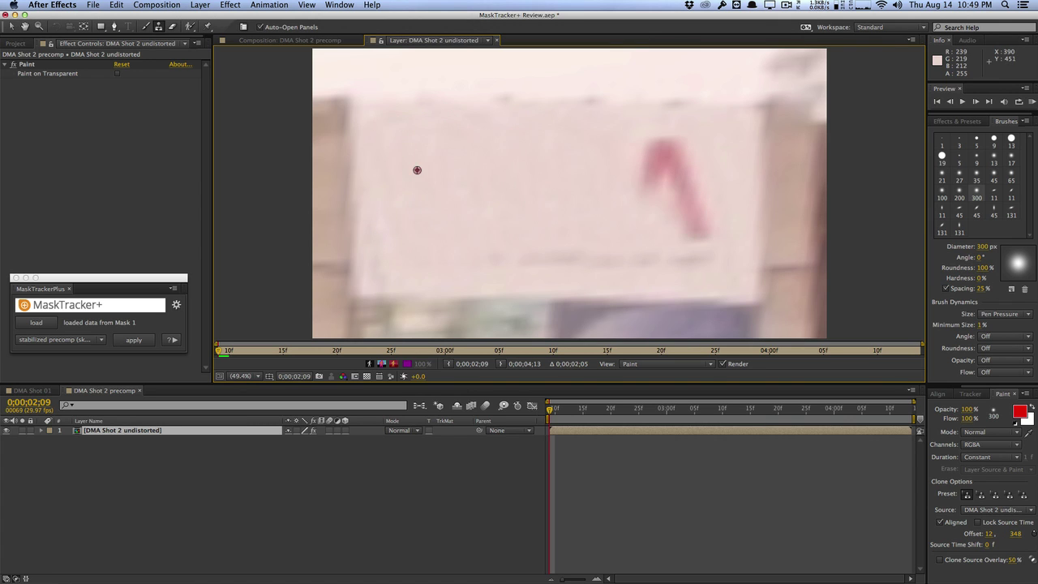
{"action": "left_click", "coordinate": [416, 170], "text": "alt"}
{"action": "mouse_move", "coordinate": [636, 185]}
{"action": "left_mouse_down"}
{"action": "mouse_move", "coordinate": [666, 164]}
{"action": "mouse_move", "coordinate": [646, 155]}
{"action": "mouse_move", "coordinate": [683, 186]}
{"action": "mouse_move", "coordinate": [695, 254]}
{"action": "mouse_move", "coordinate": [693, 204]}
{"action": "left_mouse_up"}
- Clone blank banner texture over the small line of text below the letters and blend the remaining marks
{"action": "left_click", "coordinate": [459, 162], "text": "alt"}
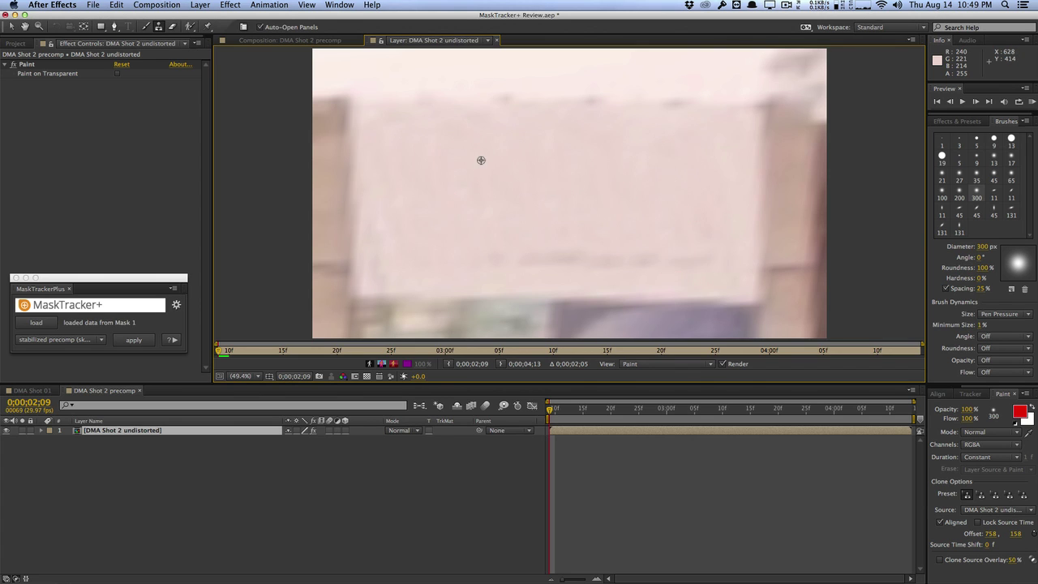
{"action": "left_click", "coordinate": [480, 160], "text": "alt"}
{"action": "left_click", "coordinate": [586, 255], "text": "alt"}
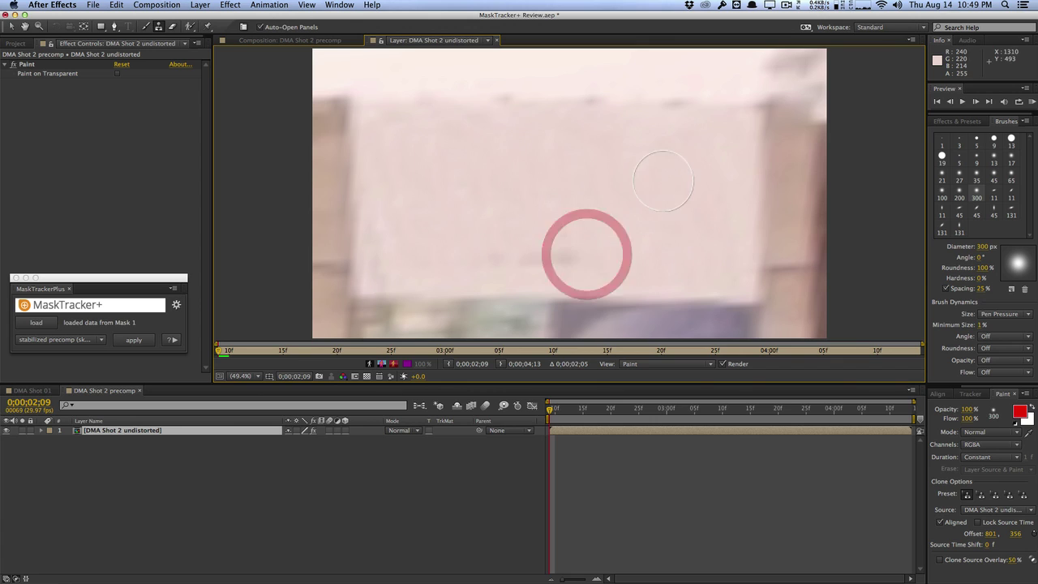
{"action": "left_click", "coordinate": [453, 256], "text": "alt"}
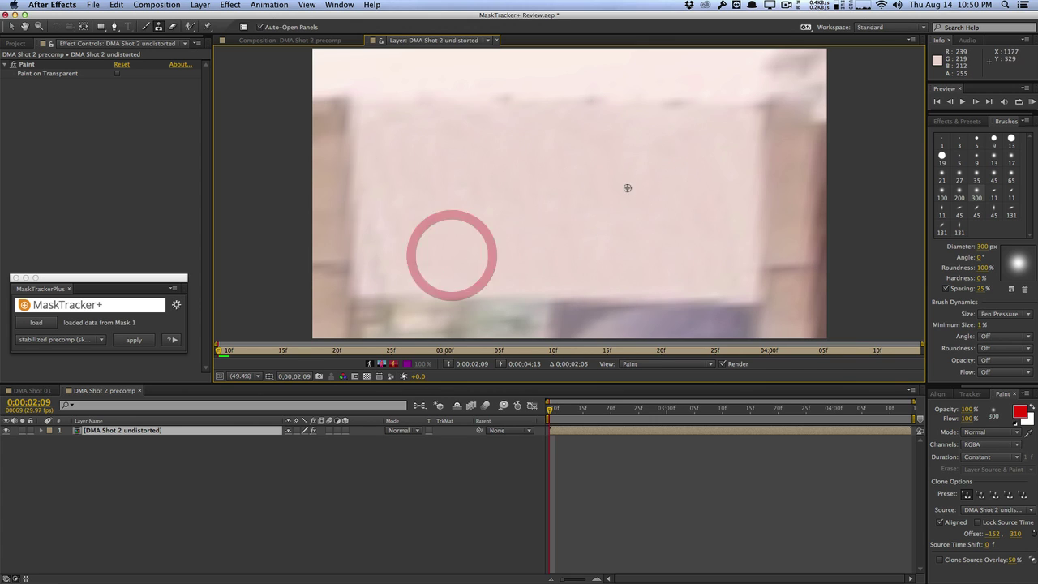
{"action": "left_click", "coordinate": [627, 188], "text": "alt"}
{"action": "mouse_move", "coordinate": [463, 247]}
{"action": "left_mouse_down"}
{"action": "mouse_move", "coordinate": [398, 257]}
{"action": "mouse_move", "coordinate": [398, 247]}
{"action": "left_mouse_up"}
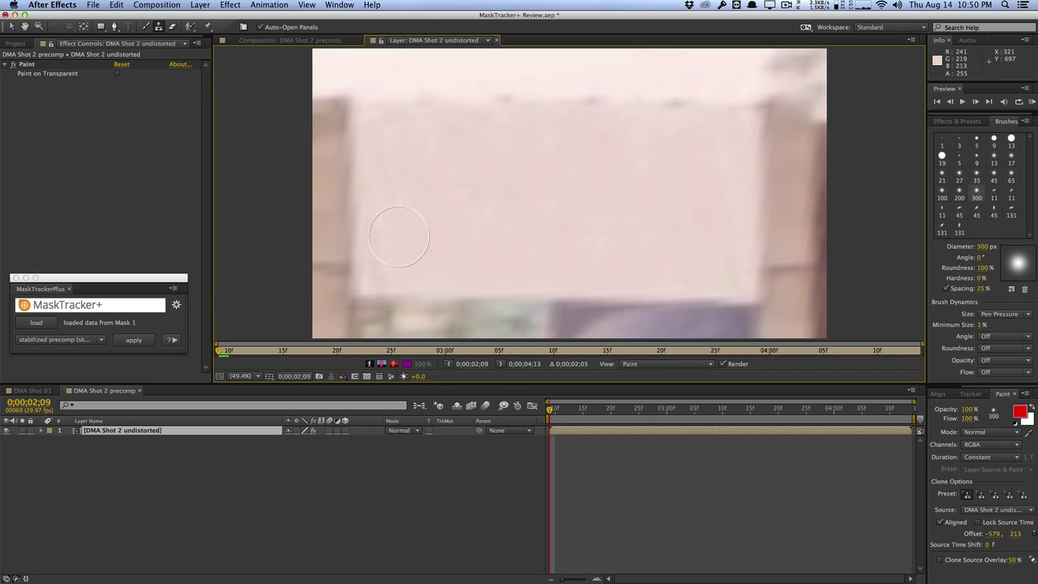
{"action": "left_click", "coordinate": [398, 236]}
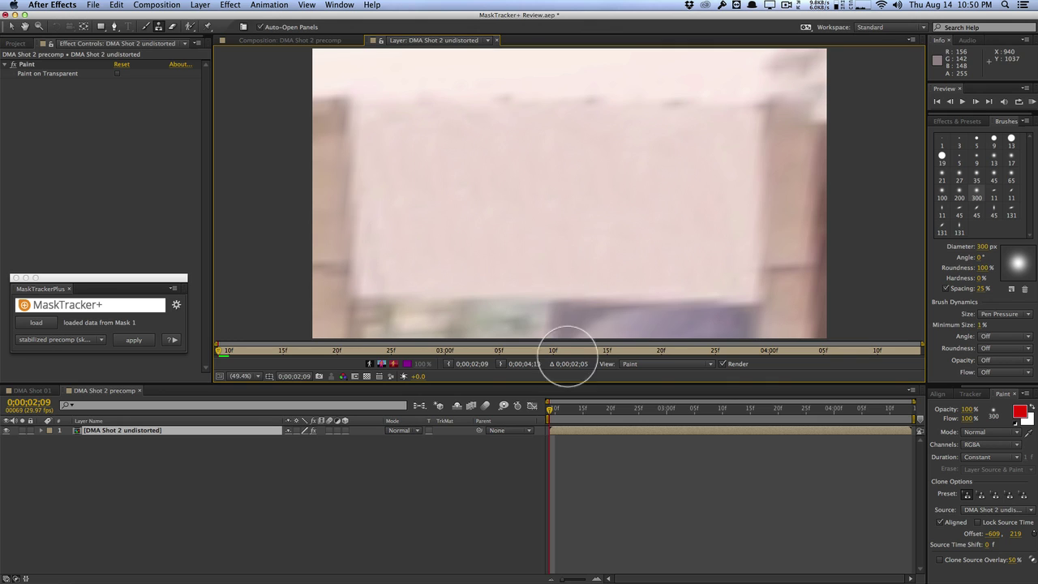
- Scrub through the precomp to check that the cloned banner area holds over time, and return to the first frame
{"action": "left_click_drag", "start_coordinate": [550, 407], "coordinate": [622, 408]}
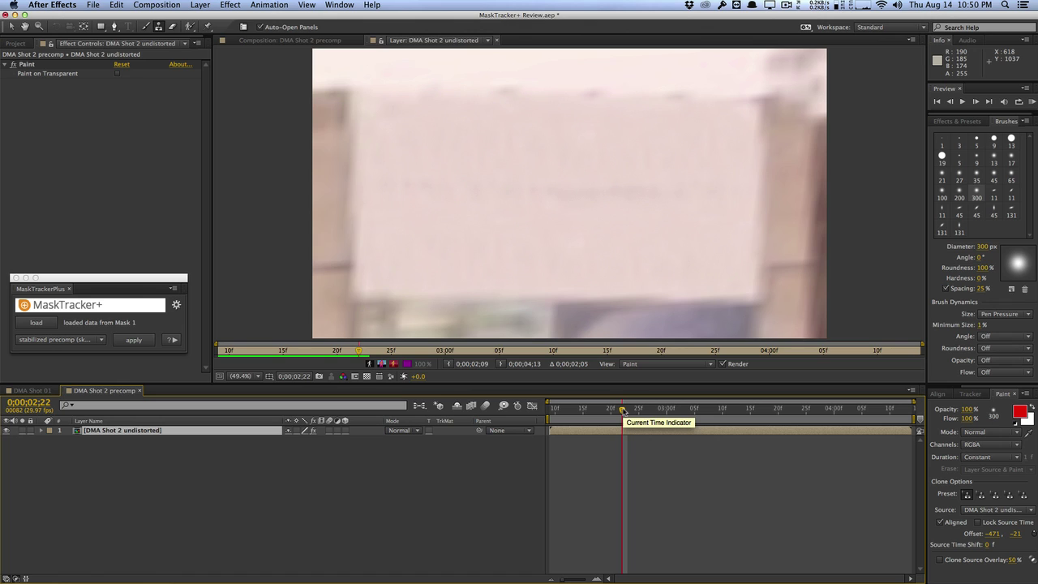
{"action": "left_click_drag", "start_coordinate": [622, 409], "coordinate": [629, 410]}
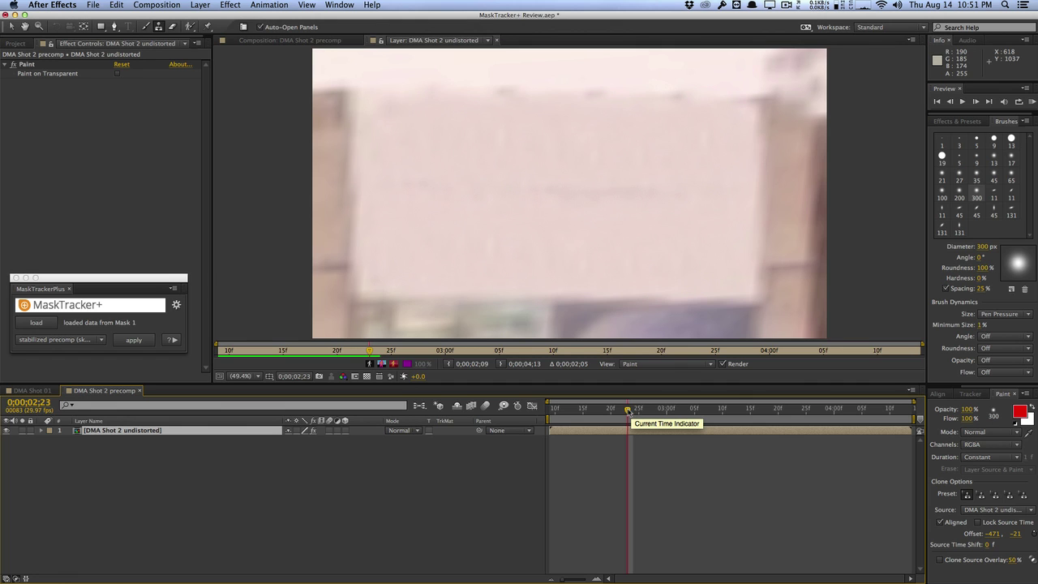
{"action": "left_click_drag", "start_coordinate": [627, 409], "coordinate": [550, 406]}
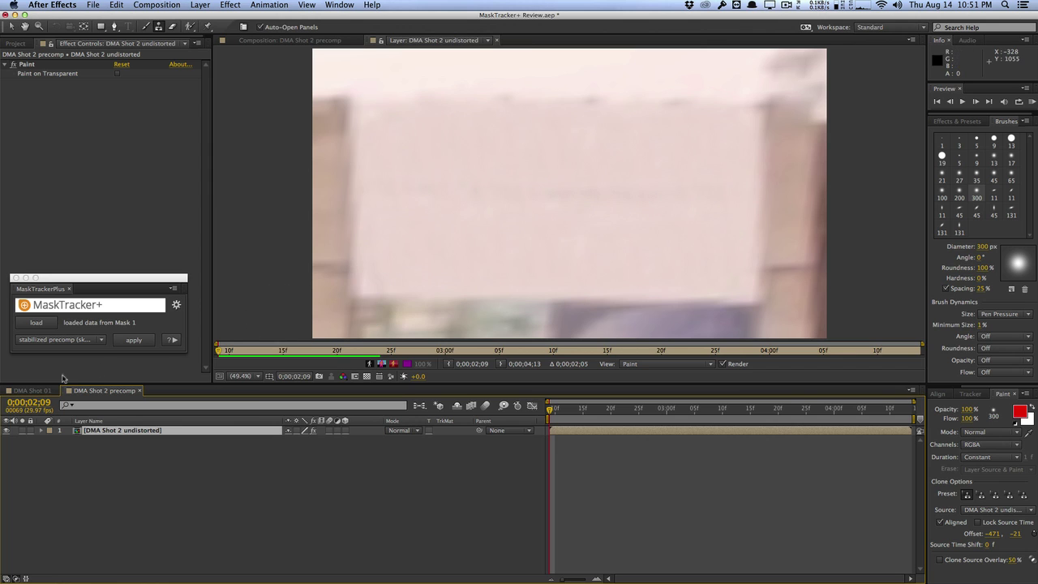
- Return to the DMA Shot 01 composition and scrub the timeline to check the cleaned sign in the original footage
{"action": "left_click", "coordinate": [41, 390]}
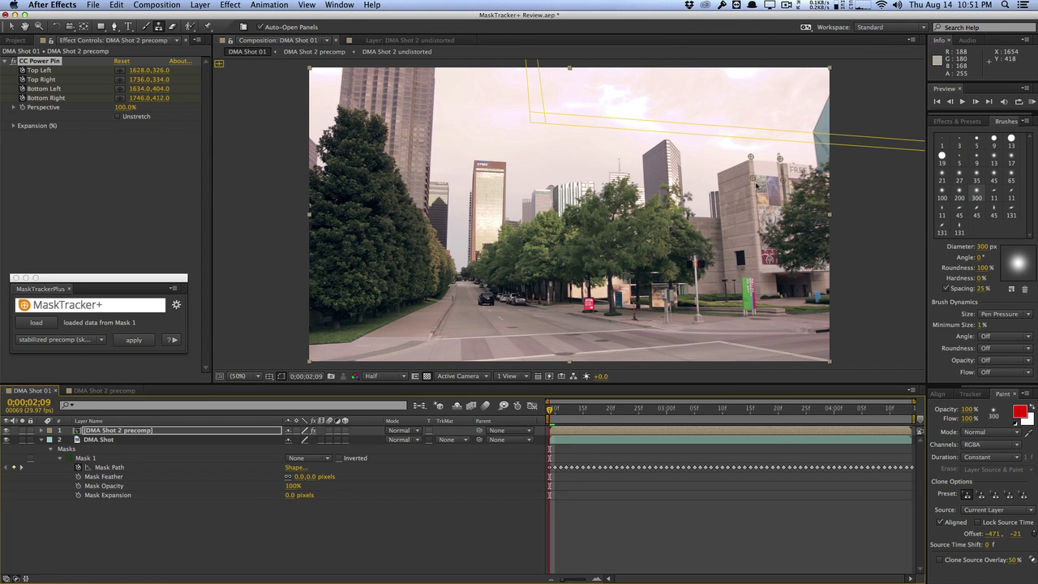
{"action": "mouse_move", "coordinate": [550, 409]}
{"action": "left_mouse_down"}
{"action": "mouse_move", "coordinate": [611, 410]}
{"action": "mouse_move", "coordinate": [548, 408]}
{"action": "left_mouse_up"}
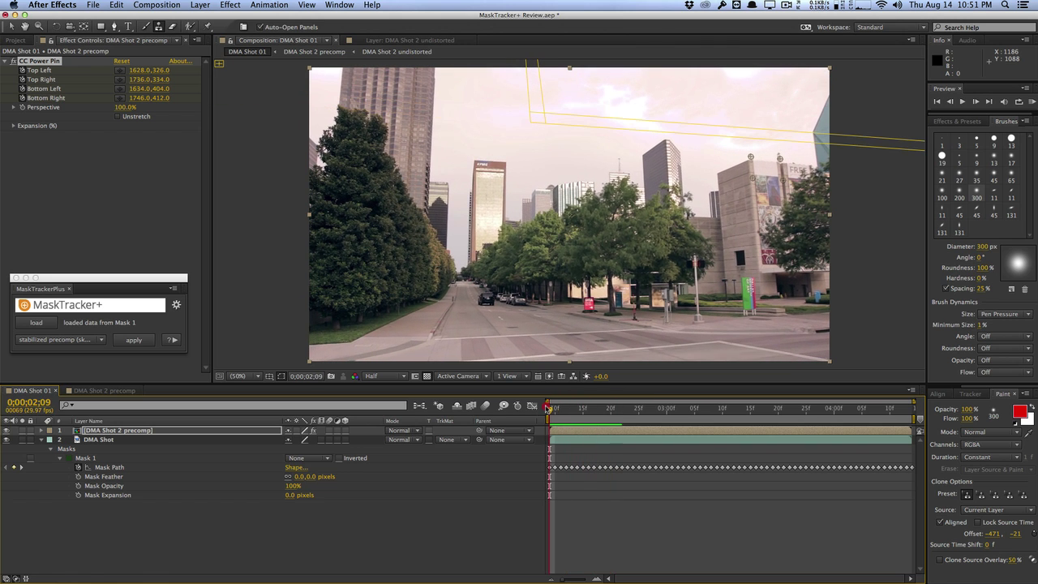
- Compare the cleaned banner in DMA Shot 2 precomp with the full DMA Shot 01 composition, and preview the shot from its first frame
{"action": "left_click", "coordinate": [104, 390]}
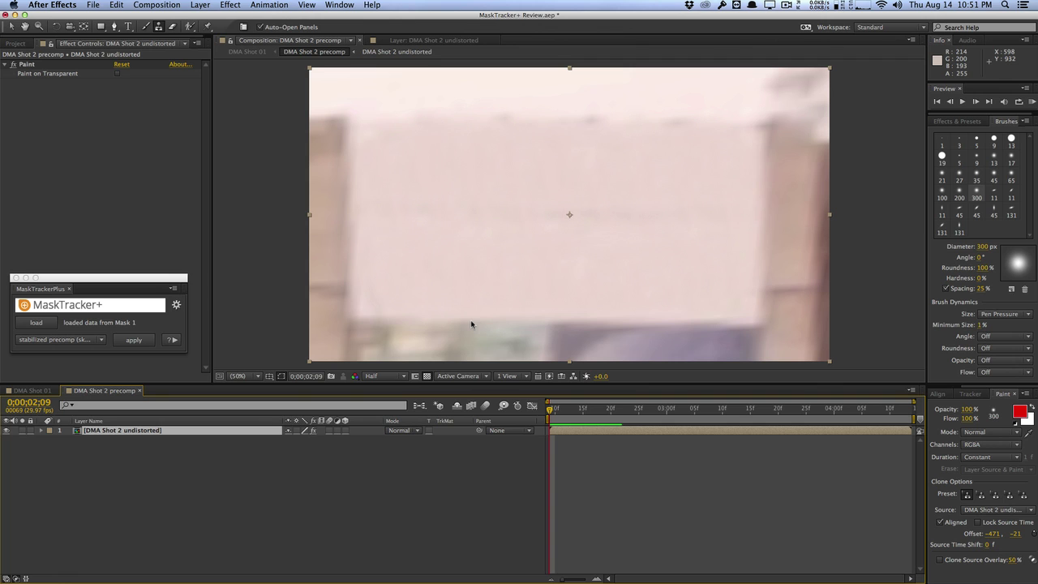
{"action": "left_click", "coordinate": [33, 390]}
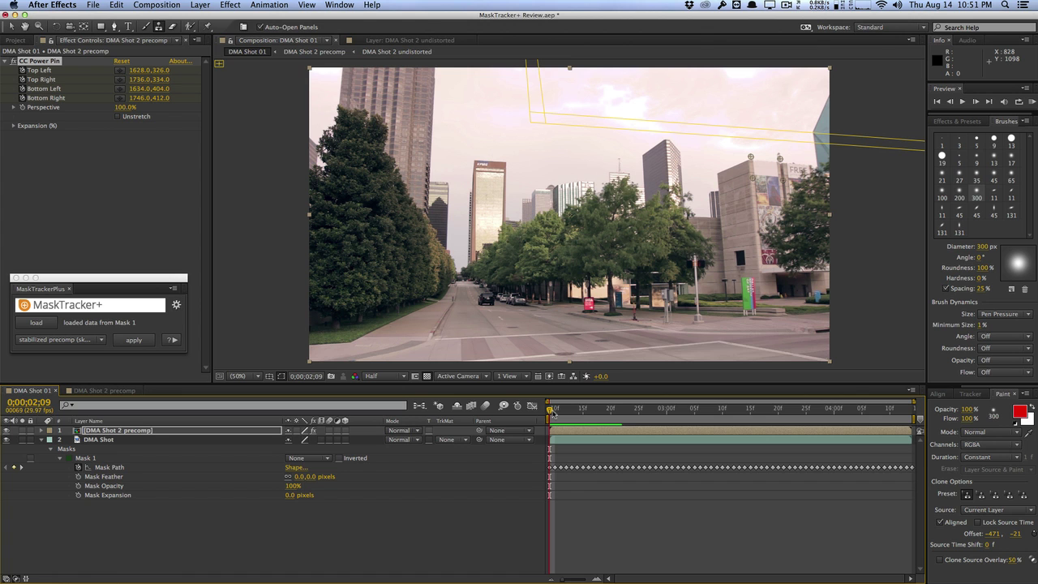
{"action": "left_click_drag", "start_coordinate": [551, 411], "coordinate": [528, 392]}
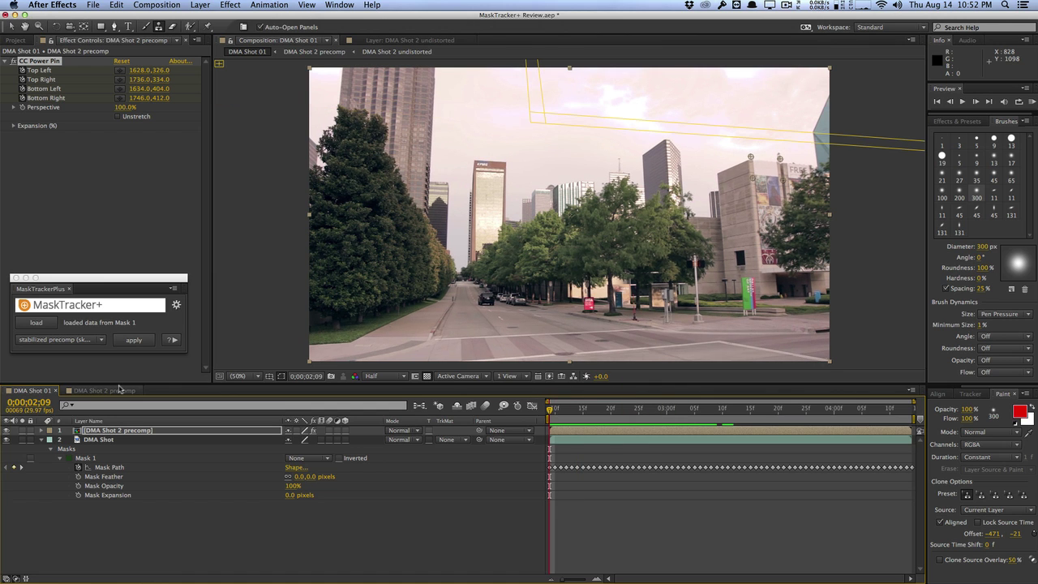
- Add a "DOJO" text layer in DMA Shot 2 precomp and centre it on the blank banner
{"action": "left_click", "coordinate": [119, 391]}
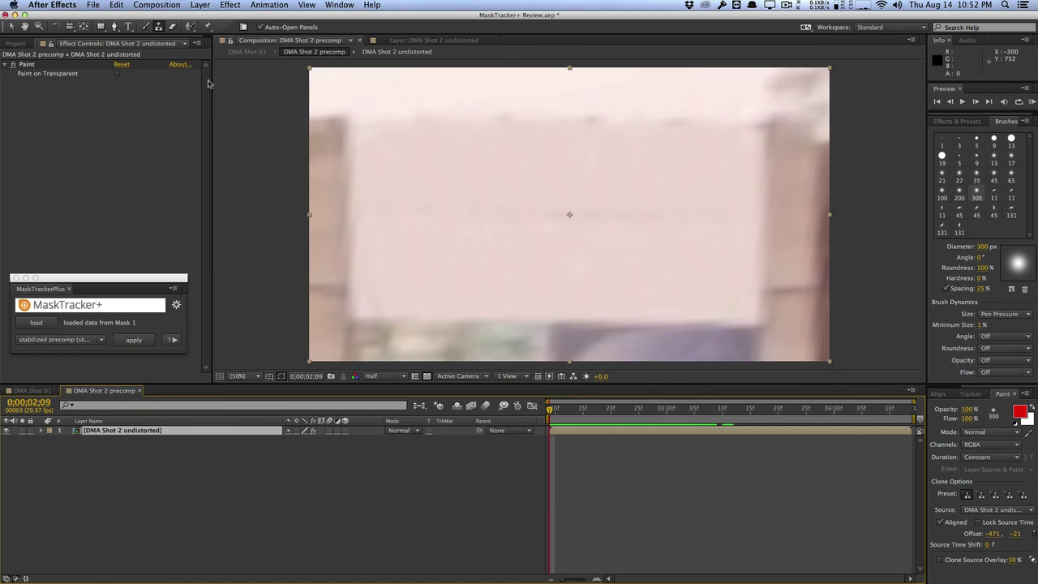
{"action": "left_click", "coordinate": [201, 5]}
{"action": "mouse_move", "coordinate": [244, 17]}
{"action": "left_click", "coordinate": [355, 18]}
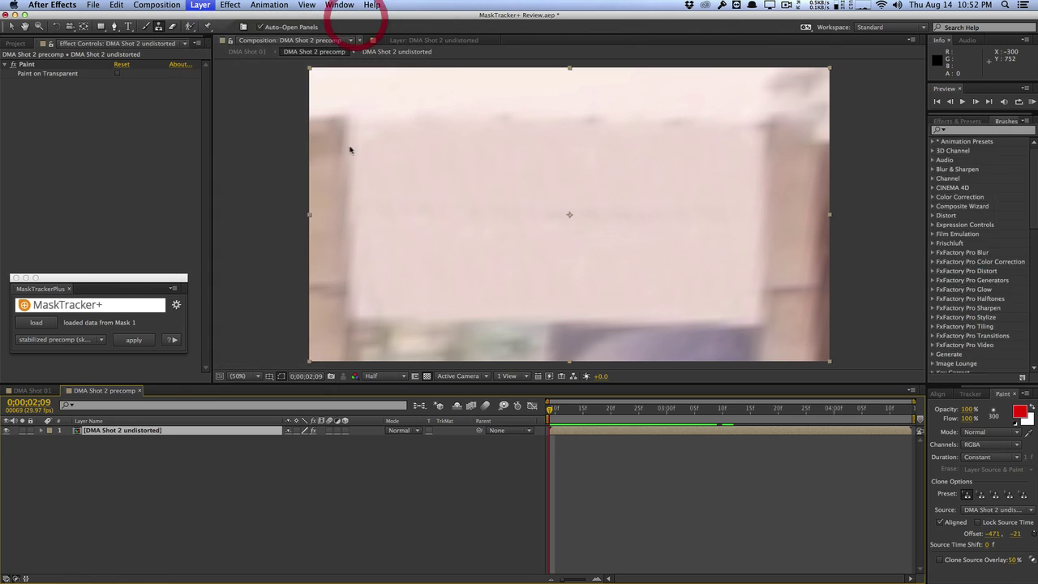
{"action": "type", "text": "DOJO"}
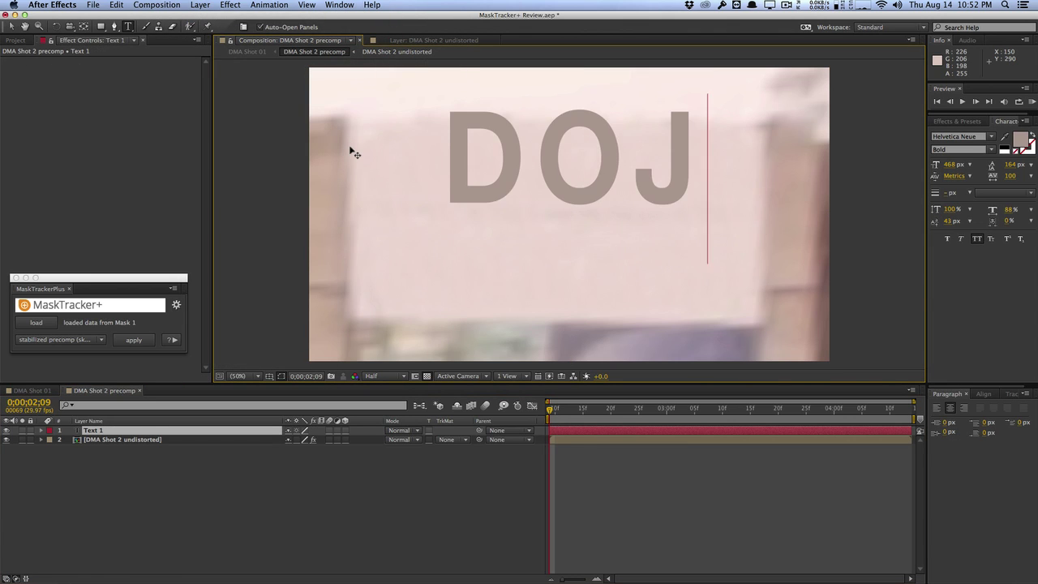
{"action": "left_click", "coordinate": [11, 26]}
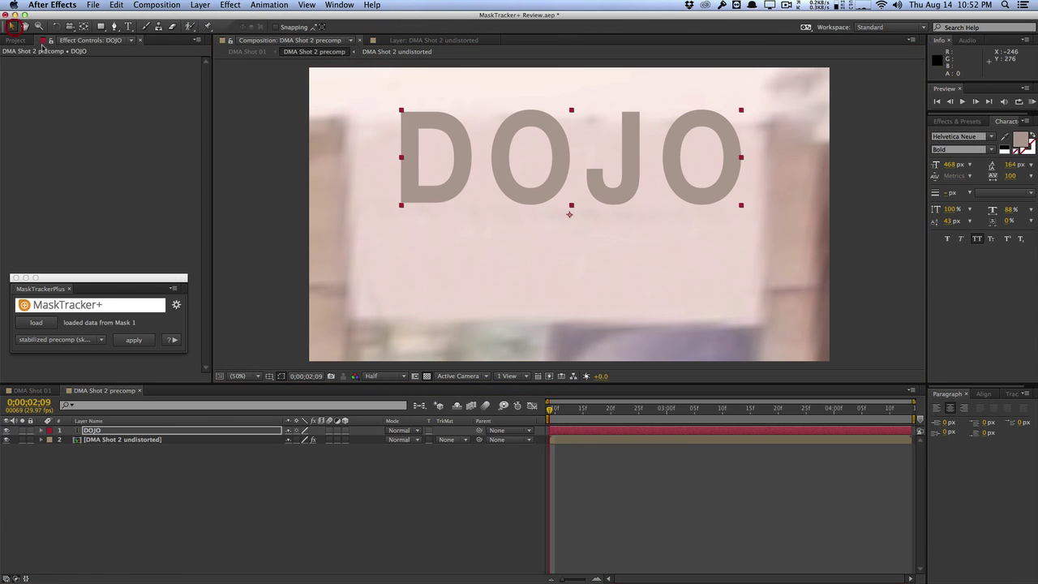
{"action": "left_click_drag", "start_coordinate": [498, 170], "coordinate": [495, 227]}
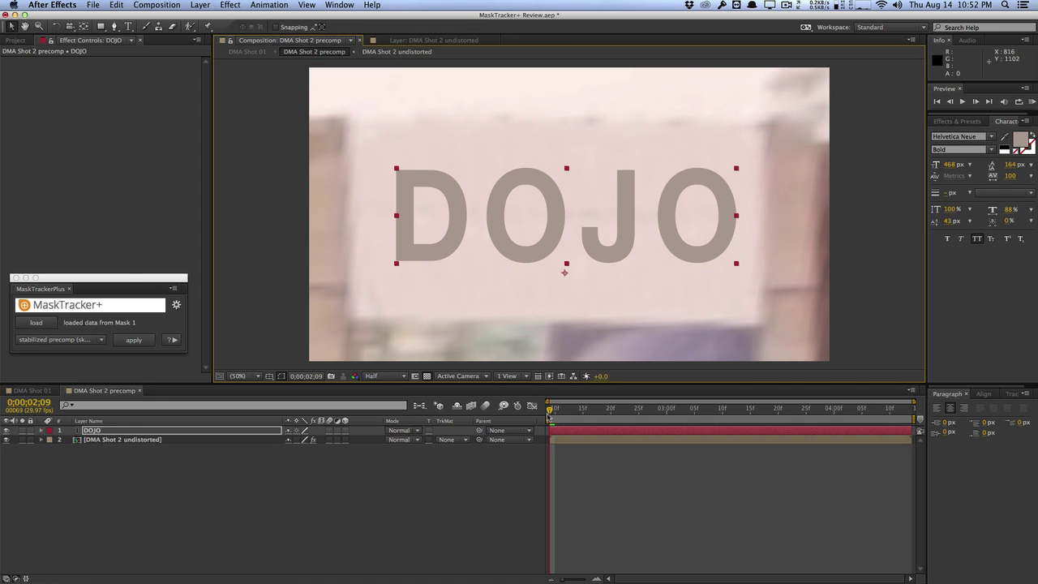
- Apply the Fast Blur effect to the DOJO text layer with a Blurriness of 40
{"action": "left_click", "coordinate": [957, 121]}
{"action": "left_click", "coordinate": [938, 133]}
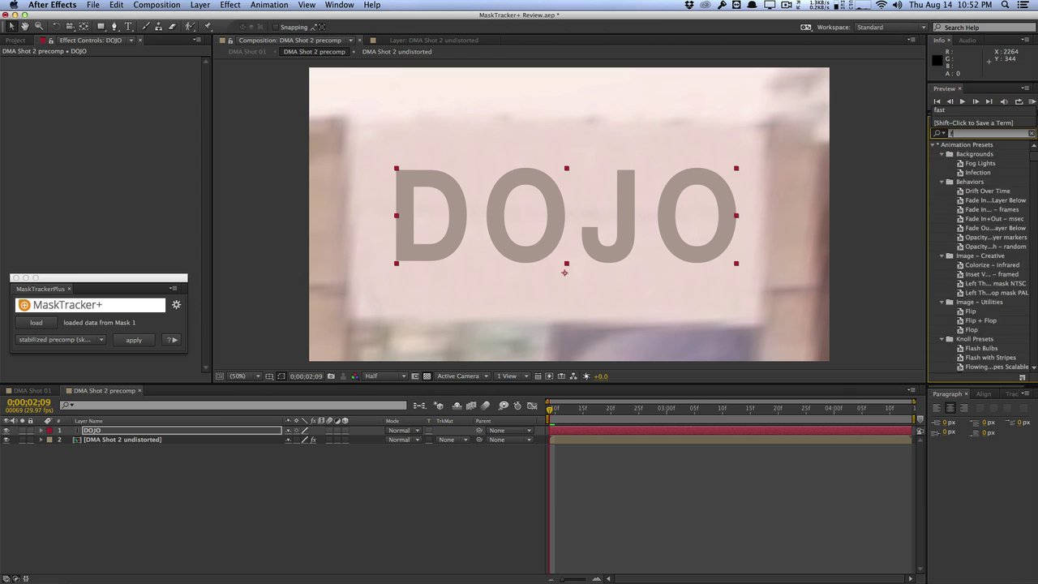
{"action": "left_click", "coordinate": [939, 109]}
{"action": "left_click_drag", "start_coordinate": [968, 245], "coordinate": [673, 239]}
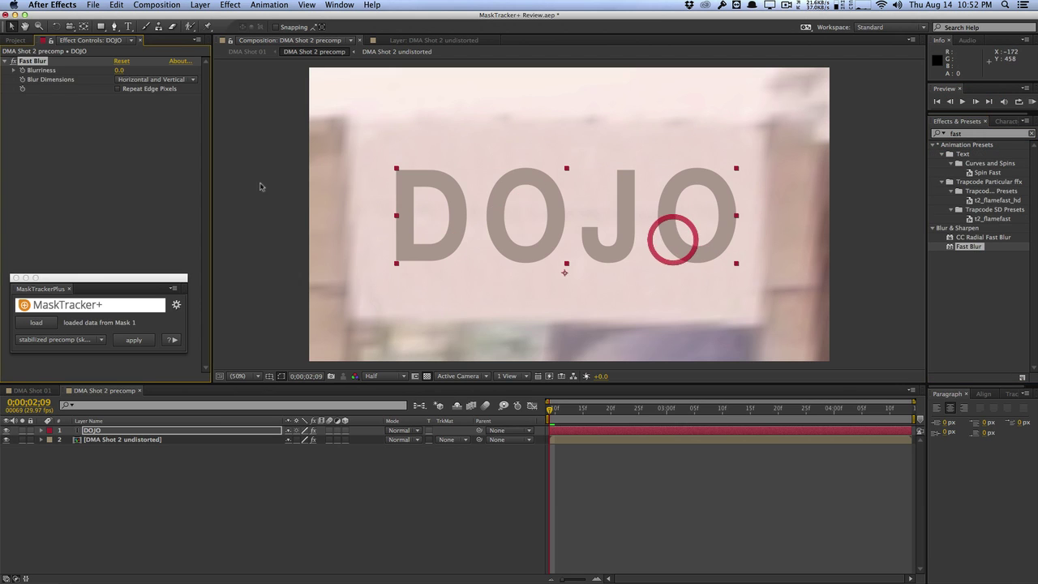
{"action": "left_click", "coordinate": [118, 70]}
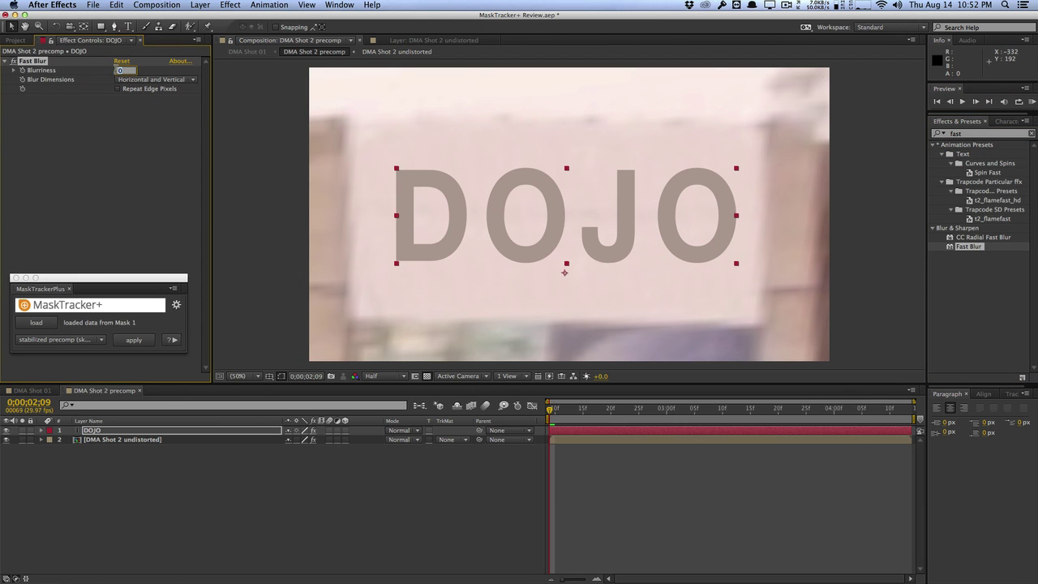
{"action": "type", "text": "40"}
{"action": "key", "text": "Return"}
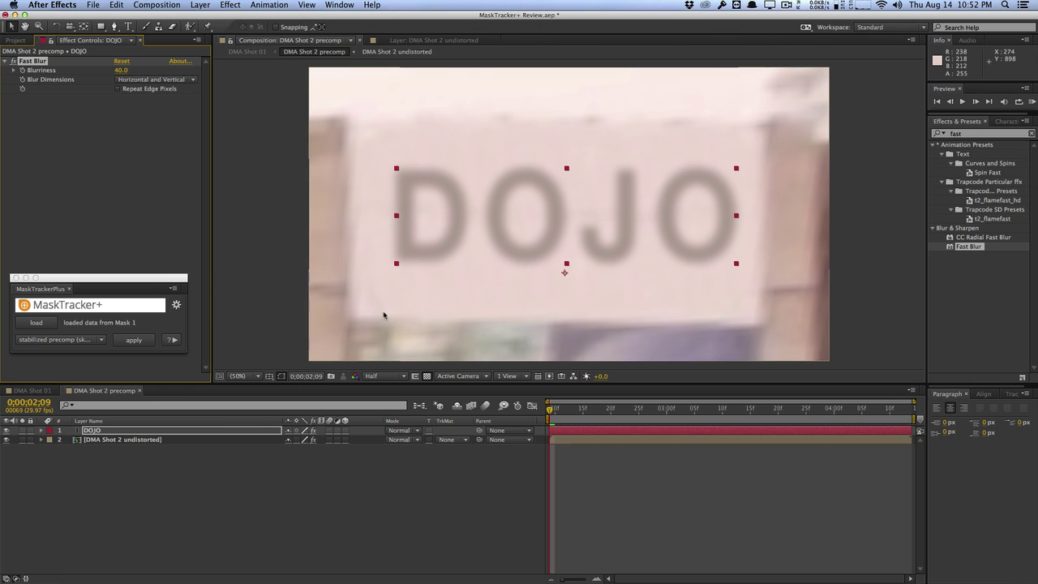
- Return to the DMA Shot 01 composition and preview how the DOJO lettering follows the banner in the footage
{"action": "left_click", "coordinate": [46, 394]}
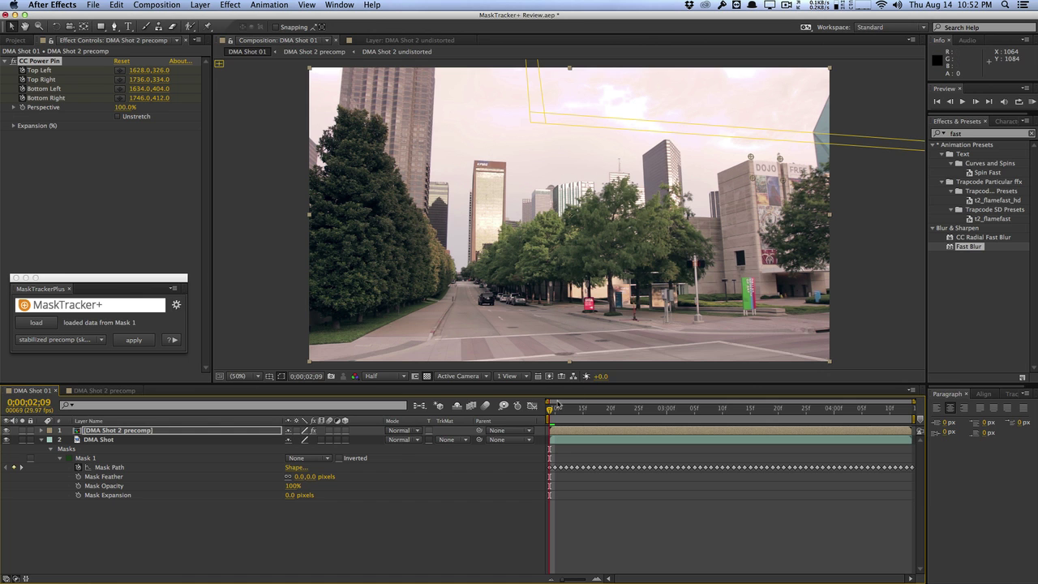
{"action": "left_click_drag", "start_coordinate": [554, 409], "coordinate": [565, 409]}
{"action": "left_click_drag", "start_coordinate": [590, 408], "coordinate": [629, 408]}
{"action": "key", "text": "space"}
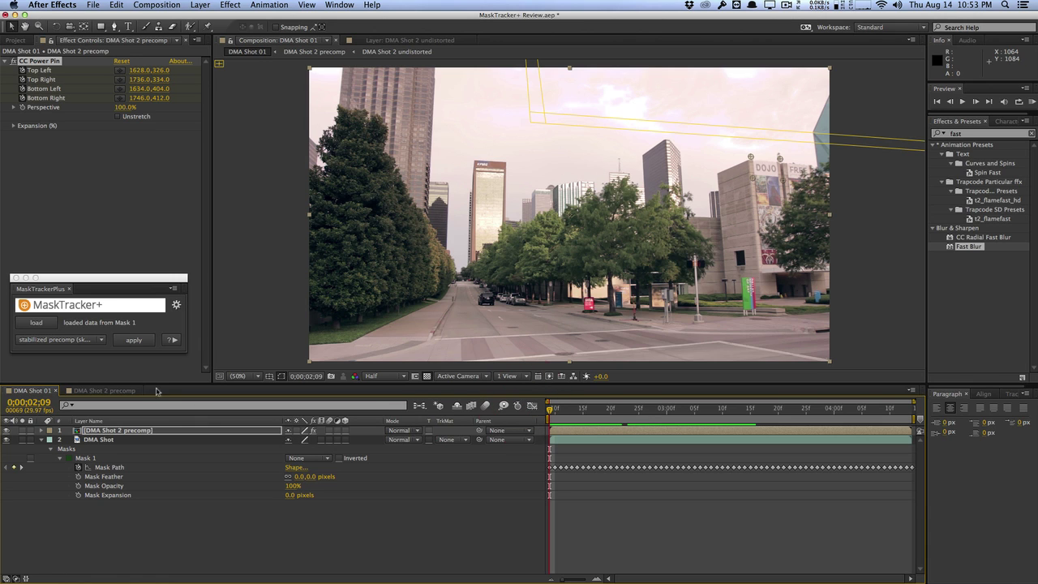
- Animate the DOJO layer's opacity in the precomp from 0% at 0;00;02;09 to 100% at 0;00;03;00
{"action": "left_click", "coordinate": [123, 390]}
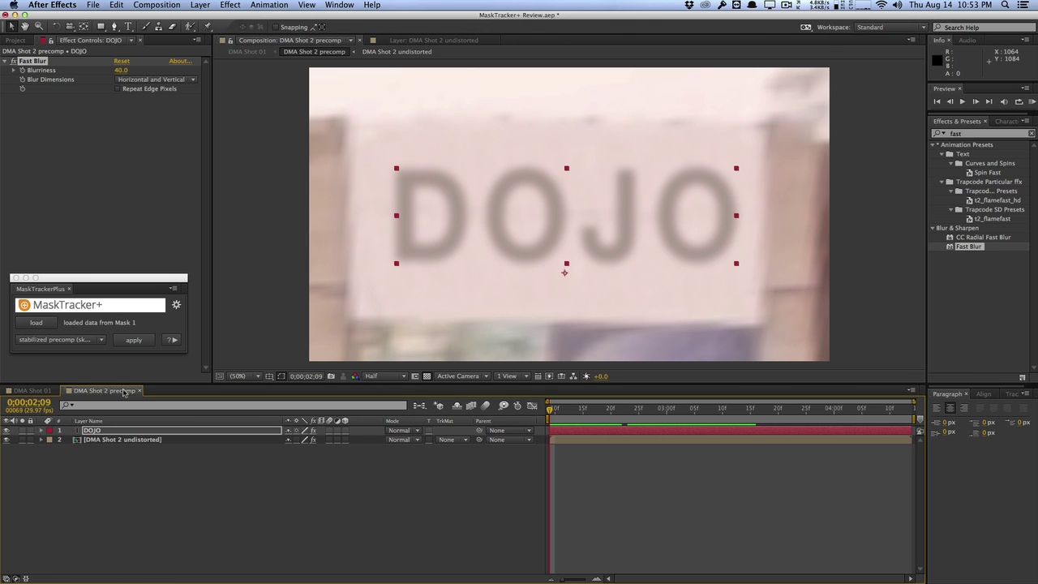
{"action": "key", "text": "t"}
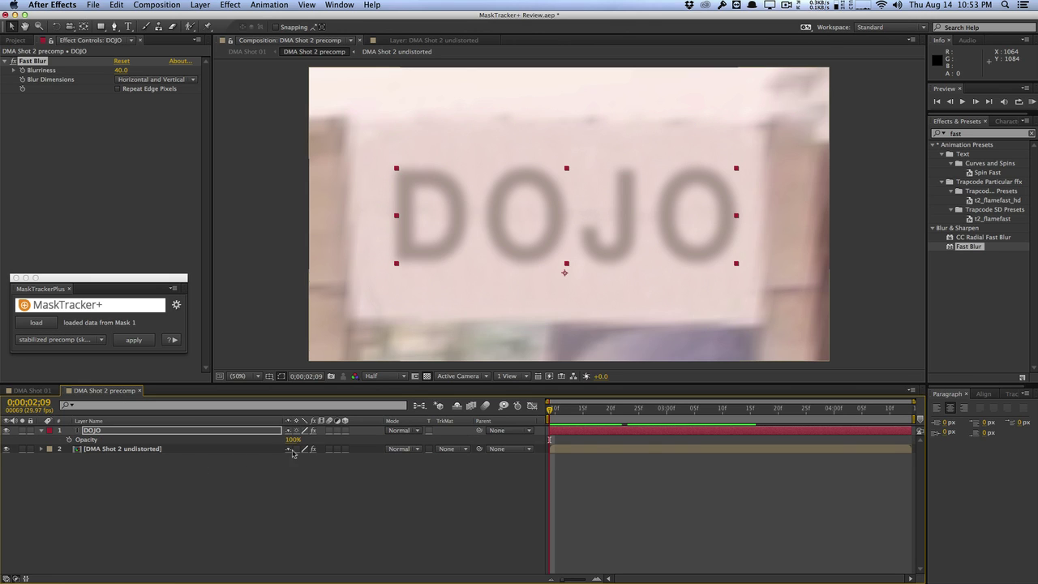
{"action": "left_click_drag", "start_coordinate": [292, 439], "coordinate": [162, 438]}
{"action": "left_click", "coordinate": [69, 439]}
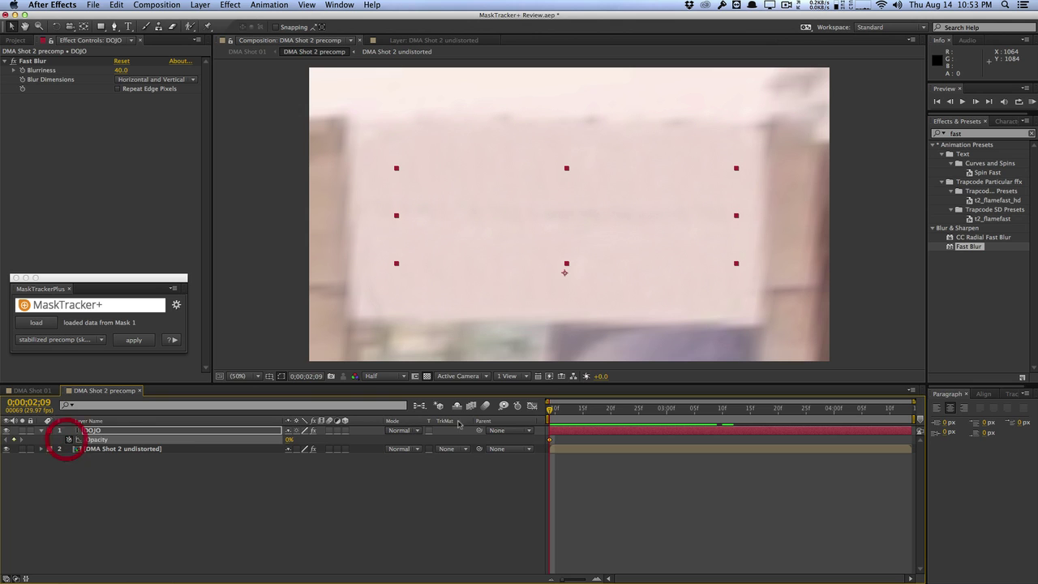
{"action": "left_click_drag", "start_coordinate": [591, 409], "coordinate": [666, 409]}
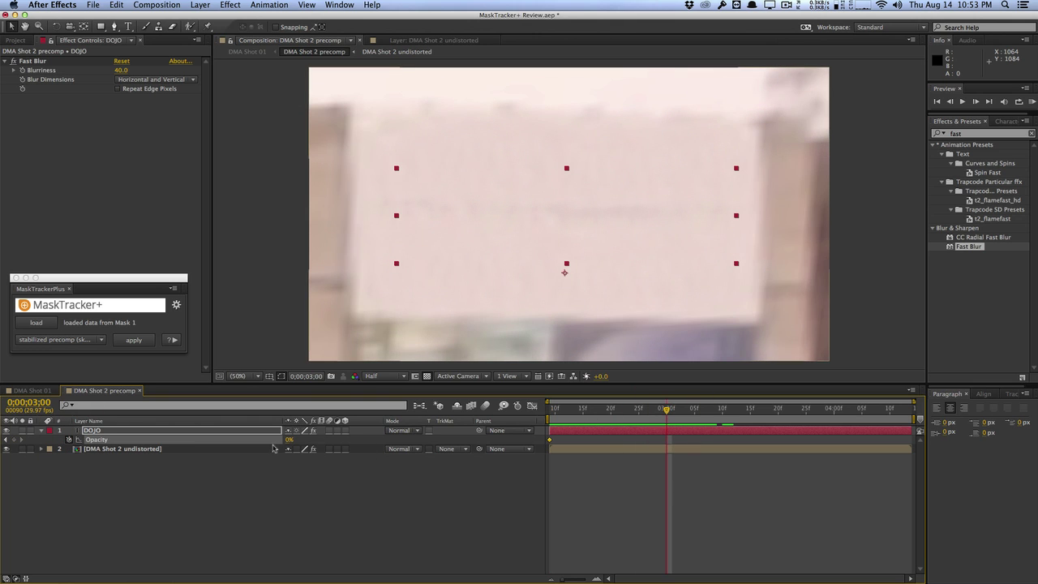
{"action": "left_click_drag", "start_coordinate": [285, 444], "coordinate": [530, 440]}
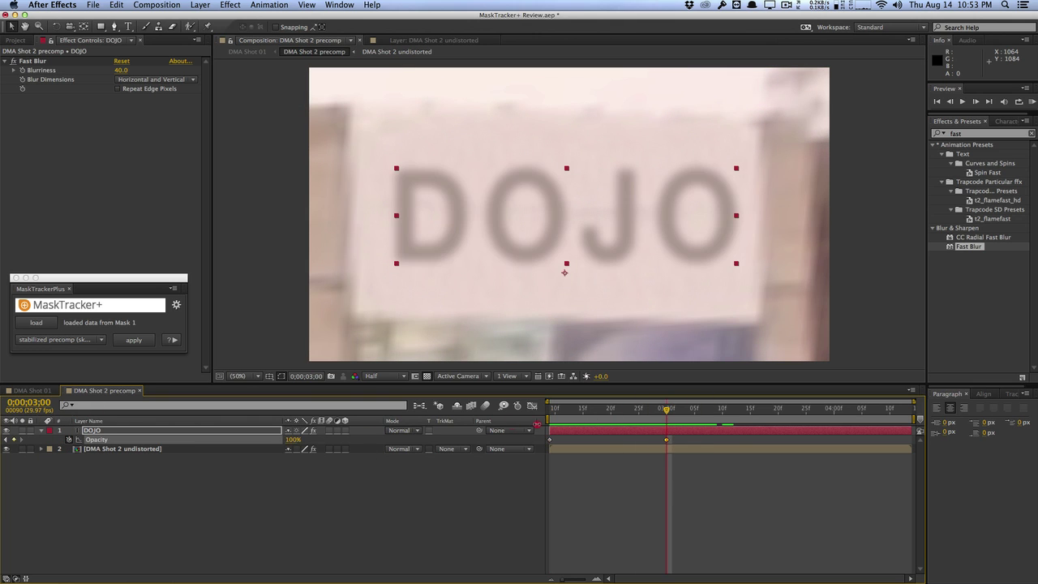
- Preview the DOJO fade-in in DMA Shot 01 from the first frame through 0;00;03;07
{"action": "left_click", "coordinate": [33, 389]}
{"action": "left_click", "coordinate": [552, 409]}
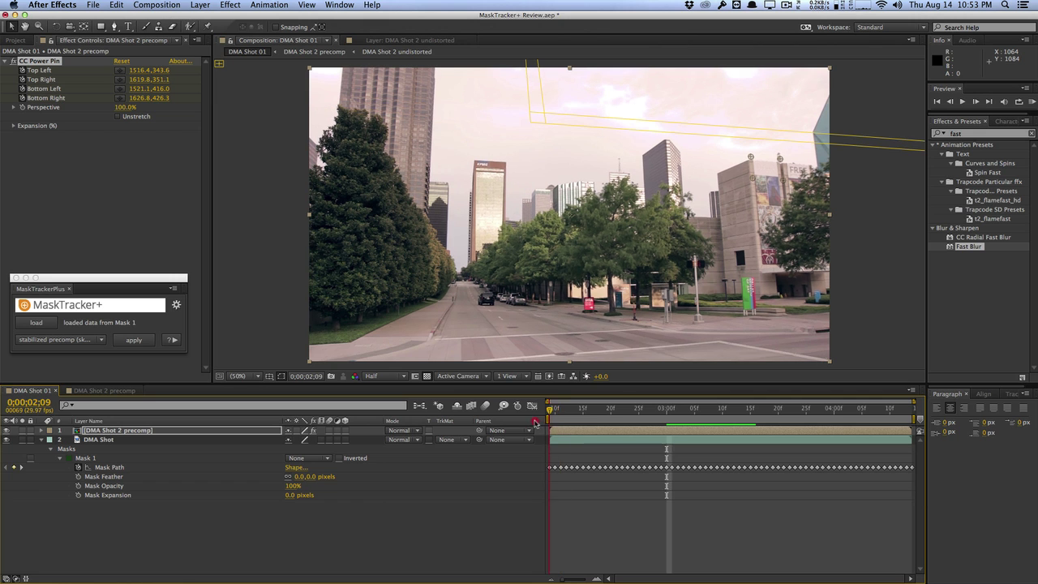
{"action": "left_click_drag", "start_coordinate": [551, 410], "coordinate": [671, 410]}
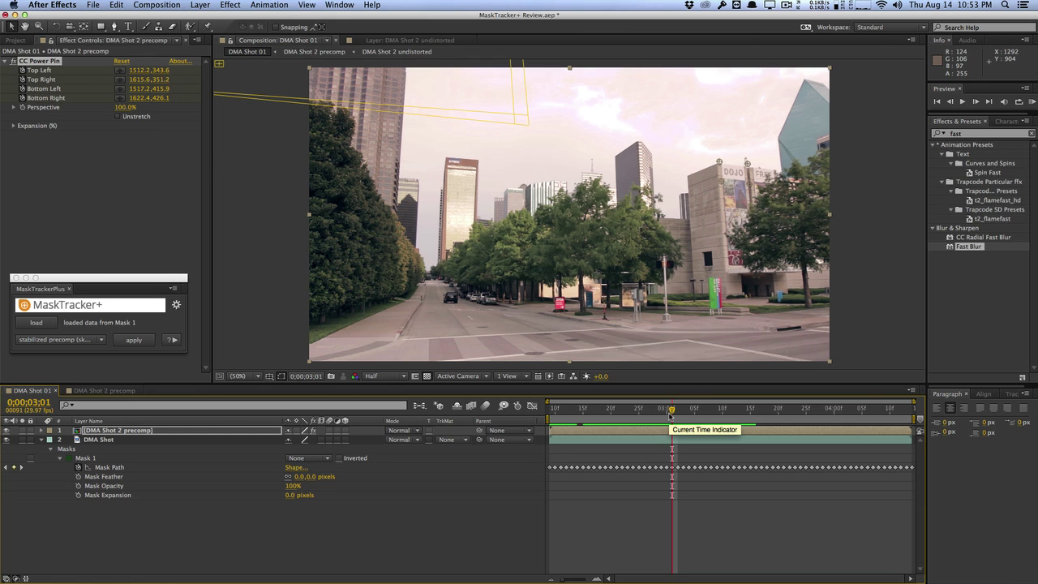
{"action": "left_click_drag", "start_coordinate": [670, 414], "coordinate": [705, 412]}
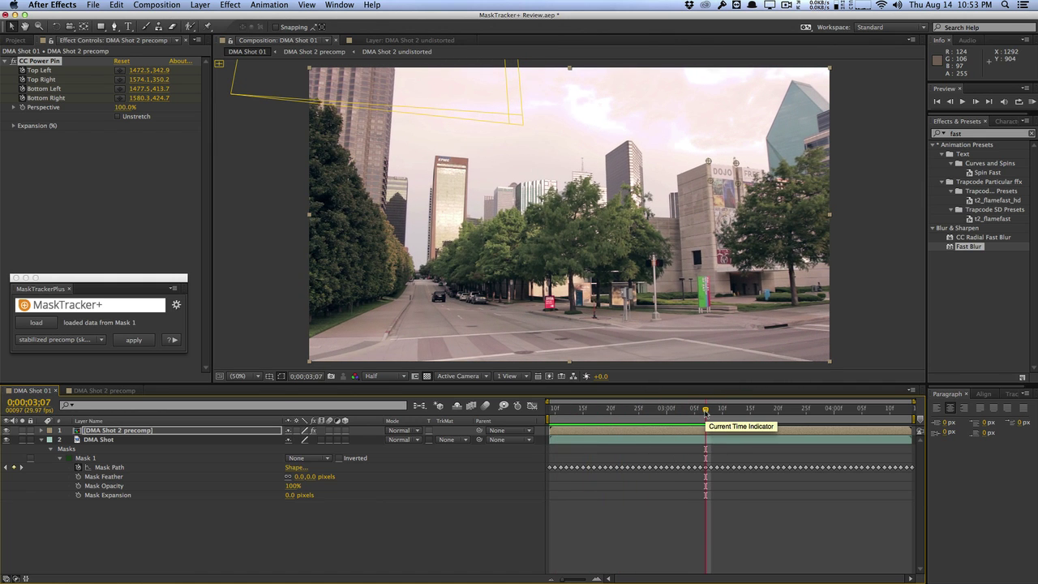
- Set the MaskTracker+ operation to move and select the DMA Shot layer
{"action": "left_click", "coordinate": [70, 340]}
{"action": "left_click", "coordinate": [69, 352]}
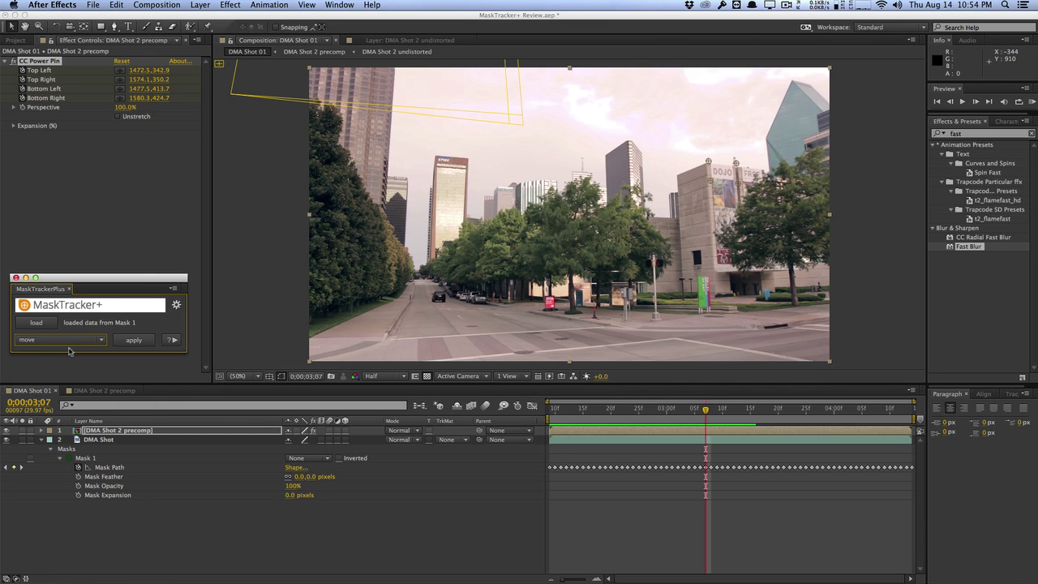
{"action": "left_click", "coordinate": [106, 439]}
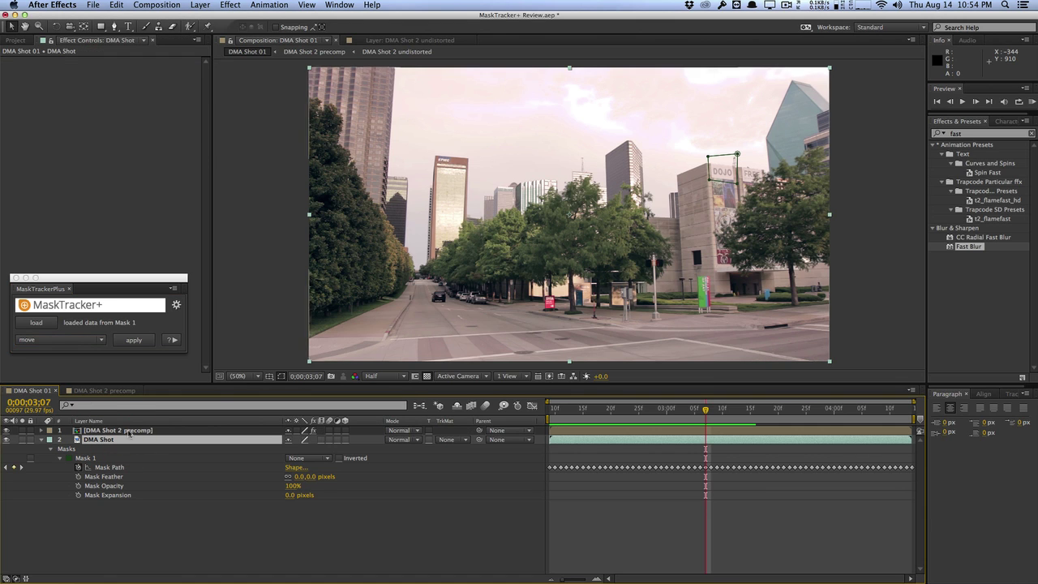
- At 0;00;02;09, draw a closed four-point Pen mask on the DMA Shot layer around the small red DMA sidewalk sign
{"action": "left_click", "coordinate": [114, 26]}
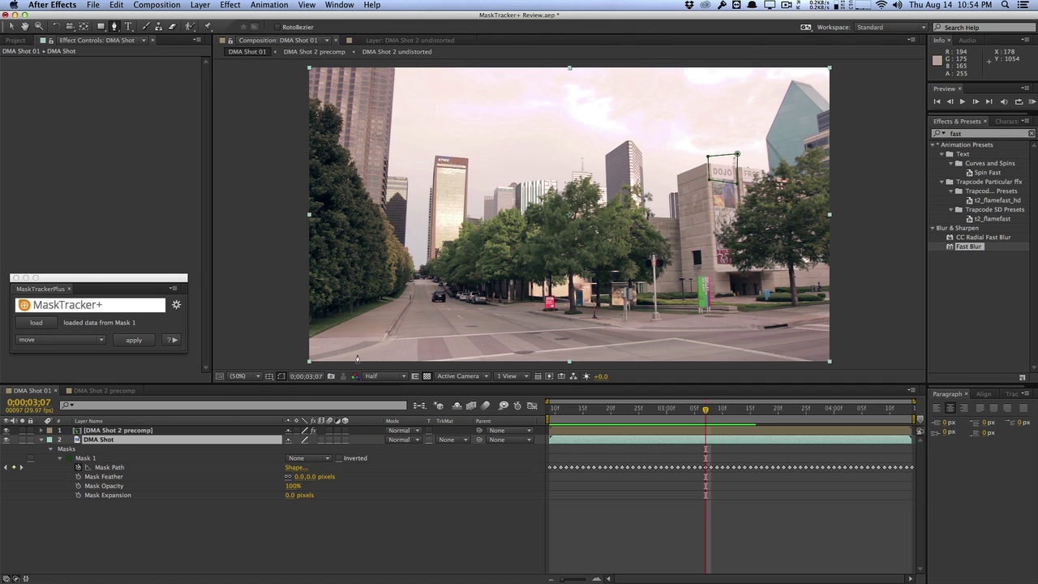
{"action": "left_click", "coordinate": [243, 375]}
{"action": "left_click", "coordinate": [268, 485]}
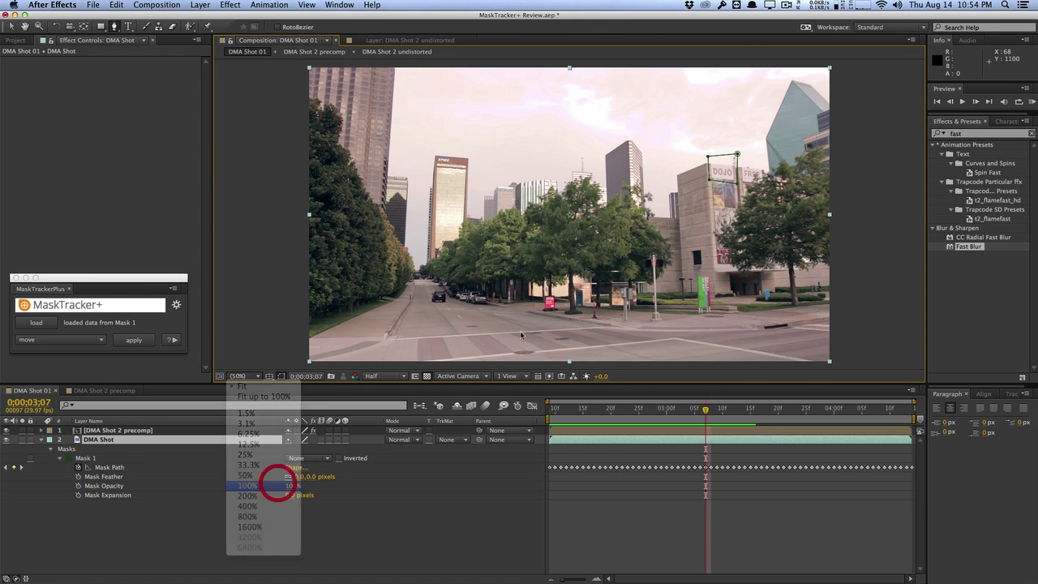
{"action": "left_click_drag", "start_coordinate": [520, 331], "coordinate": [520, 214]}
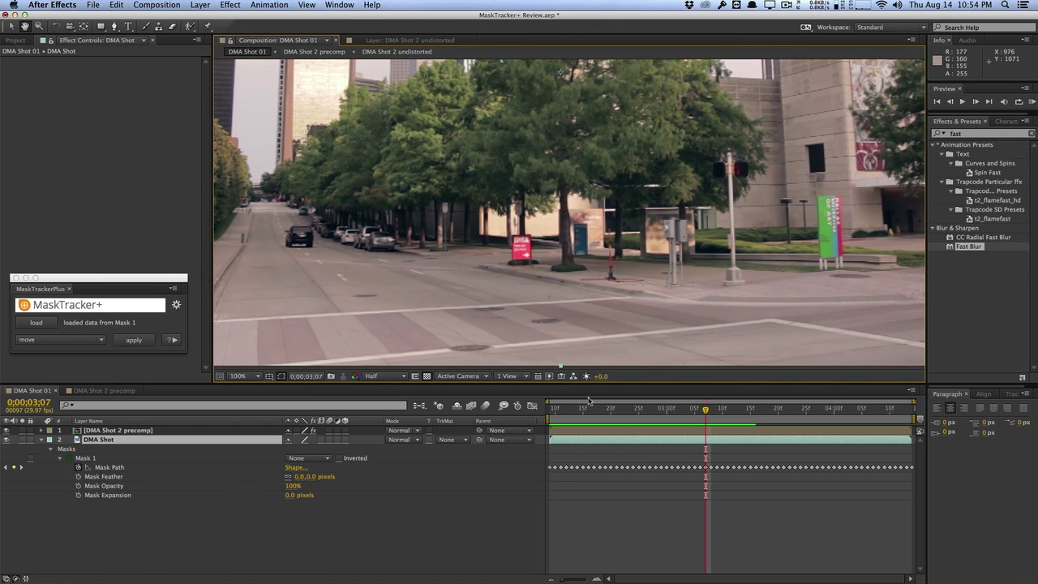
{"action": "left_click_drag", "start_coordinate": [588, 400], "coordinate": [550, 401]}
{"action": "left_click", "coordinate": [116, 26]}
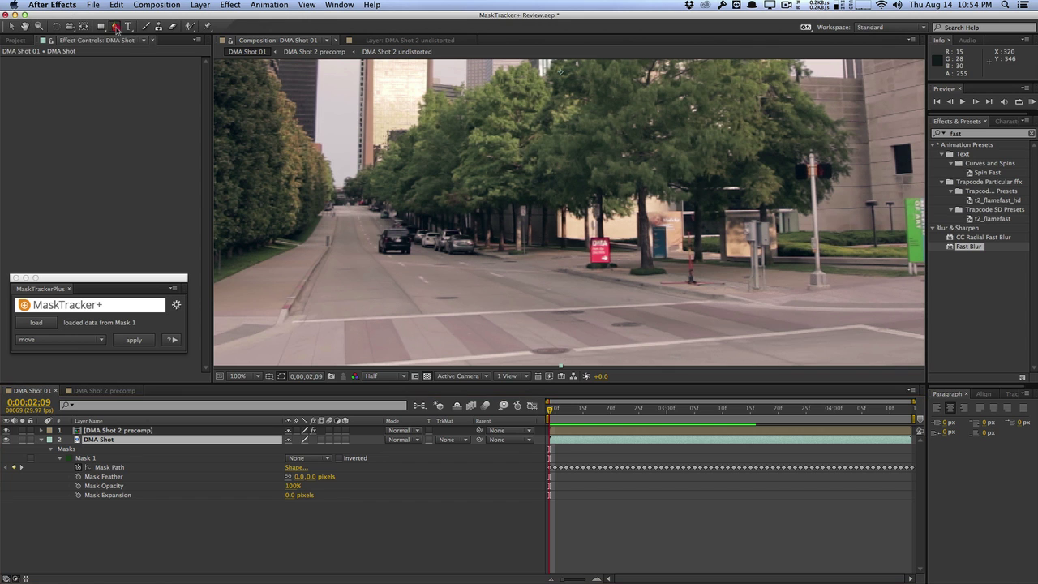
{"action": "left_click", "coordinate": [587, 232]}
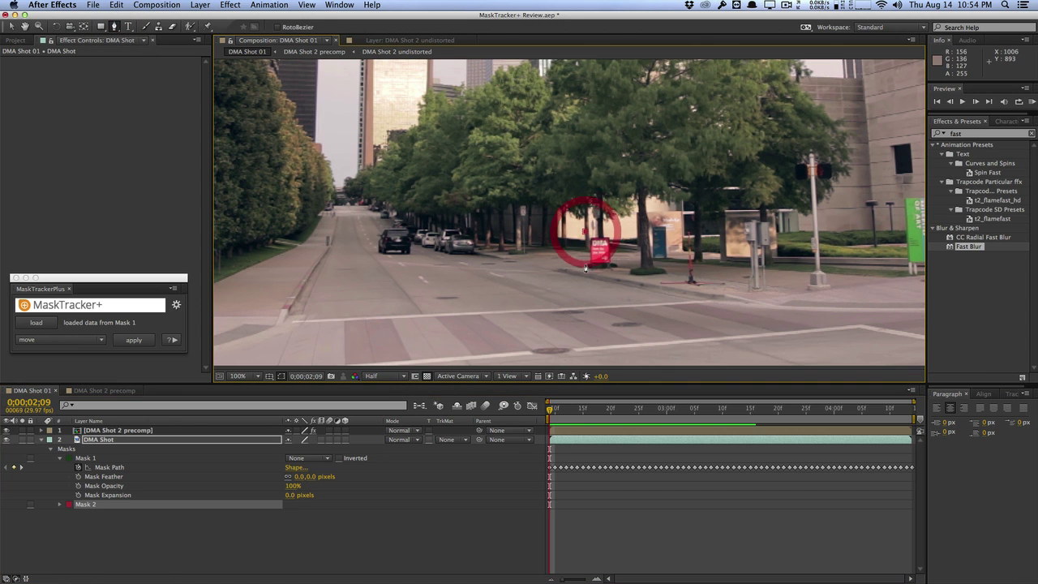
{"action": "left_click", "coordinate": [587, 265]}
{"action": "left_click", "coordinate": [620, 265]}
{"action": "left_click", "coordinate": [620, 232]}
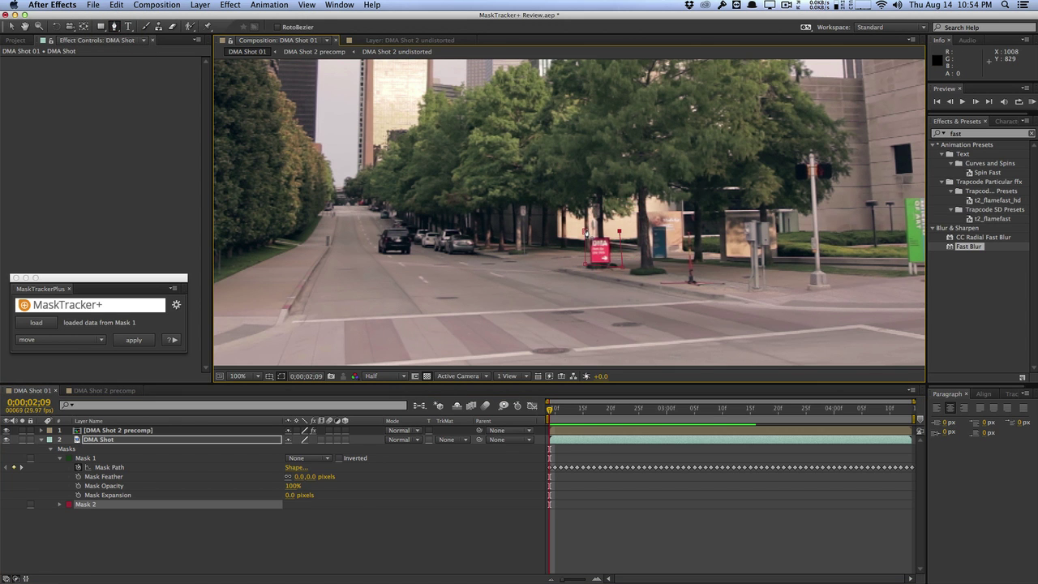
{"action": "left_click", "coordinate": [586, 232]}
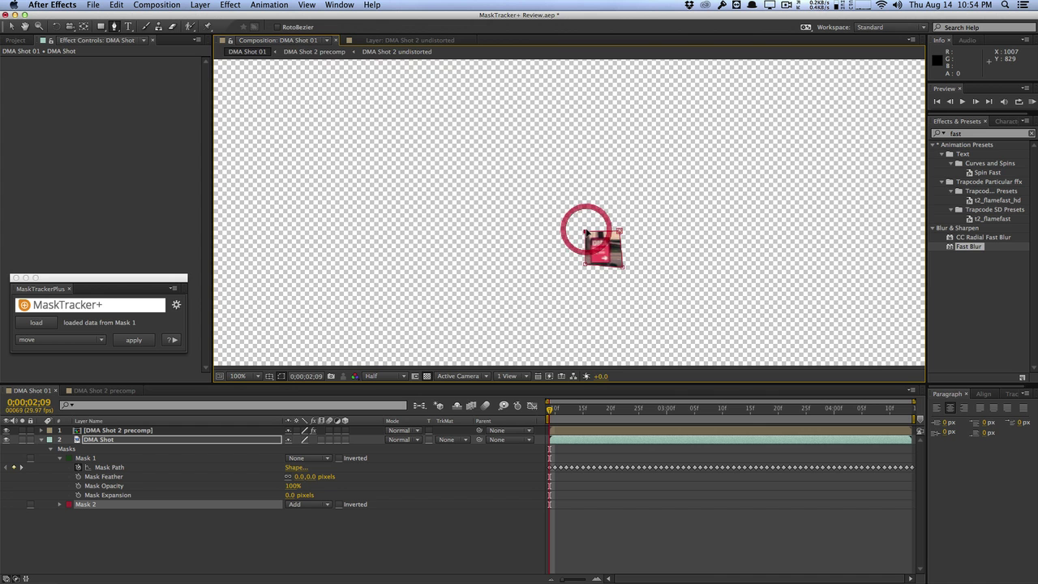
- Set Mask 2's mode to None and bring up its tracking controls, keeping the Perspective method
{"action": "left_click", "coordinate": [305, 503]}
{"action": "left_click", "coordinate": [301, 492]}
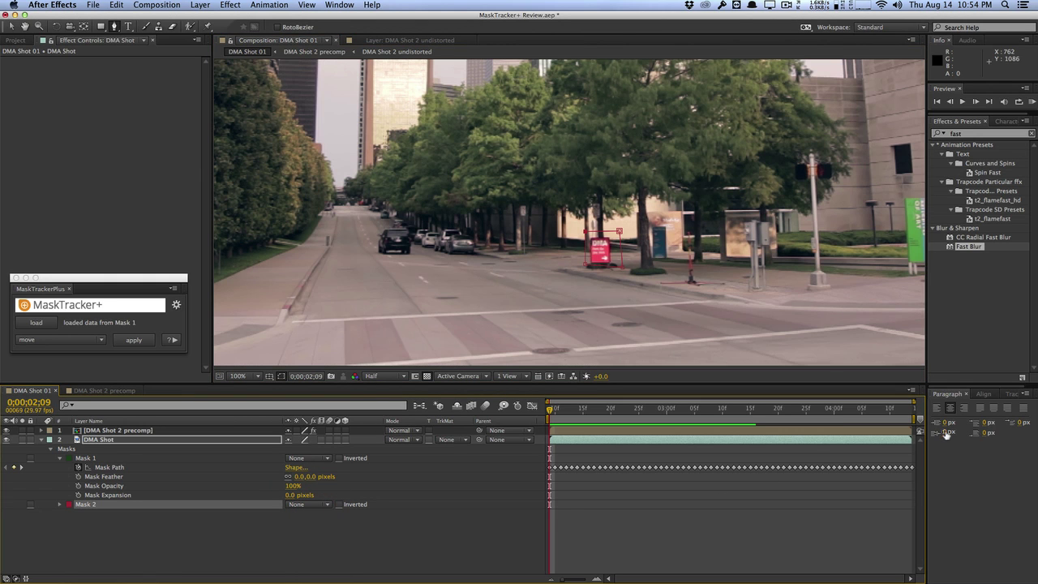
{"action": "left_click", "coordinate": [1010, 393]}
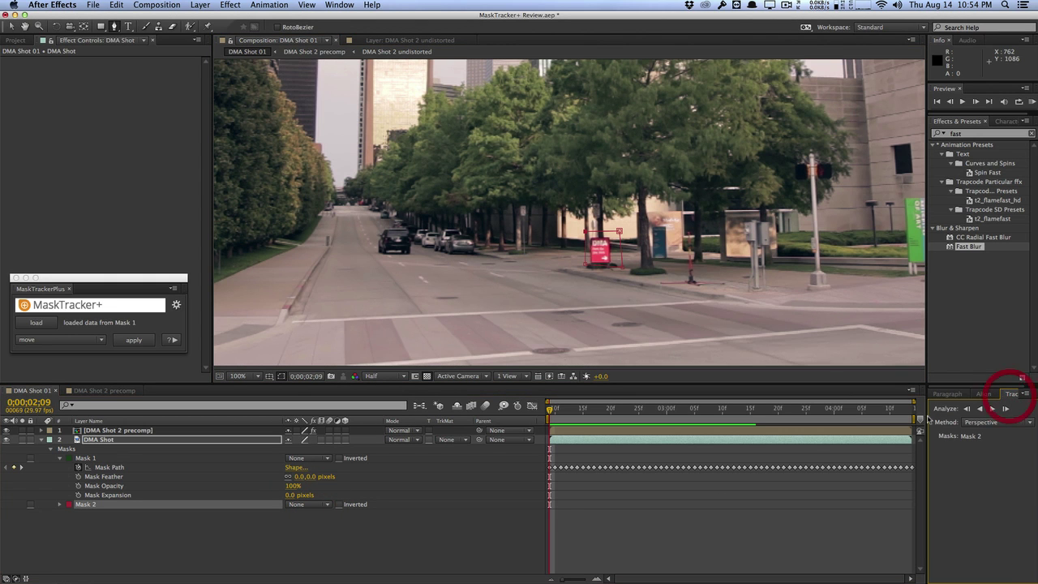
{"action": "left_click", "coordinate": [995, 425]}
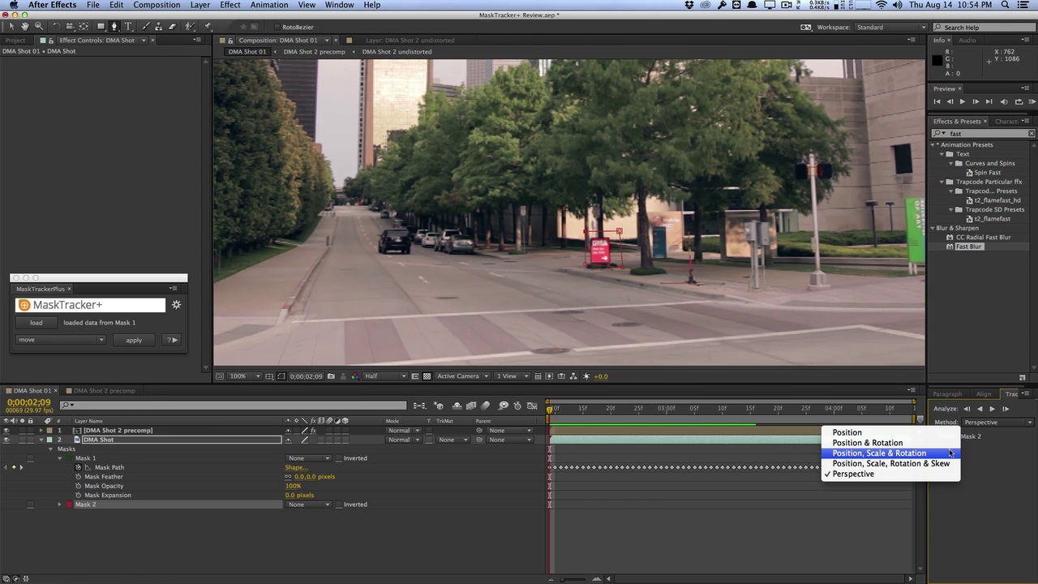
{"action": "left_click", "coordinate": [994, 462]}
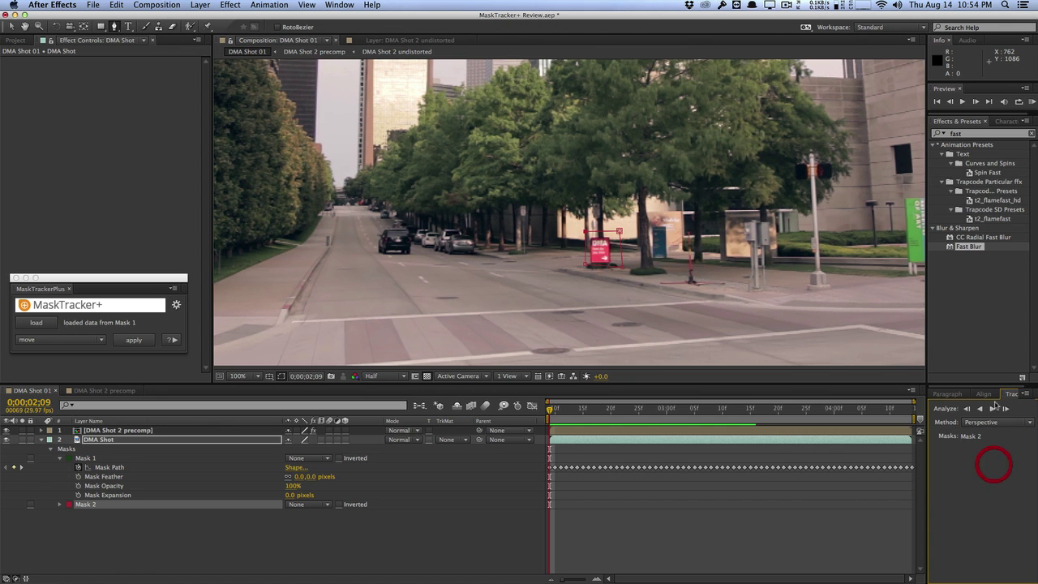
- Track Mask 2 forward through the shot and load its tracking data into MaskTracker+
{"action": "left_click", "coordinate": [994, 409]}
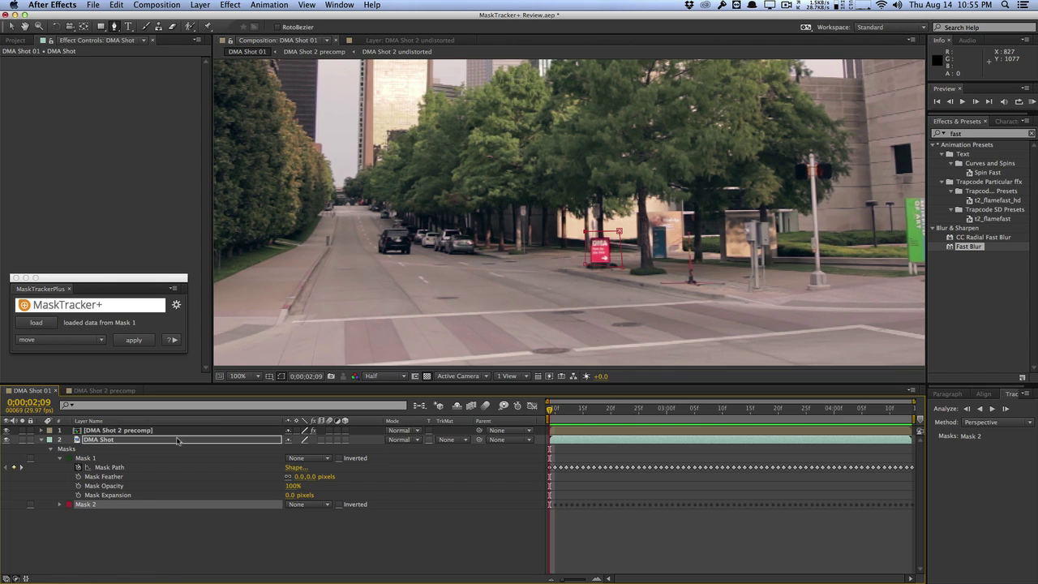
{"action": "left_click", "coordinate": [42, 324]}
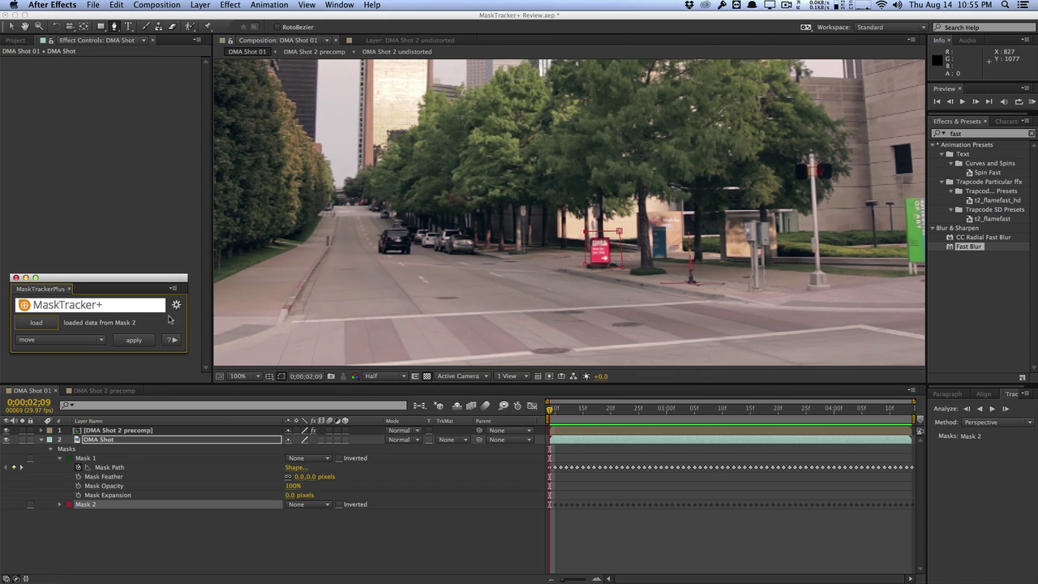
- Create a 1920 × 1080 px green solid layer named Sign in DMA Shot 01
{"action": "left_click", "coordinate": [200, 5]}
{"action": "mouse_move", "coordinate": [204, 18]}
{"action": "left_click", "coordinate": [369, 30]}
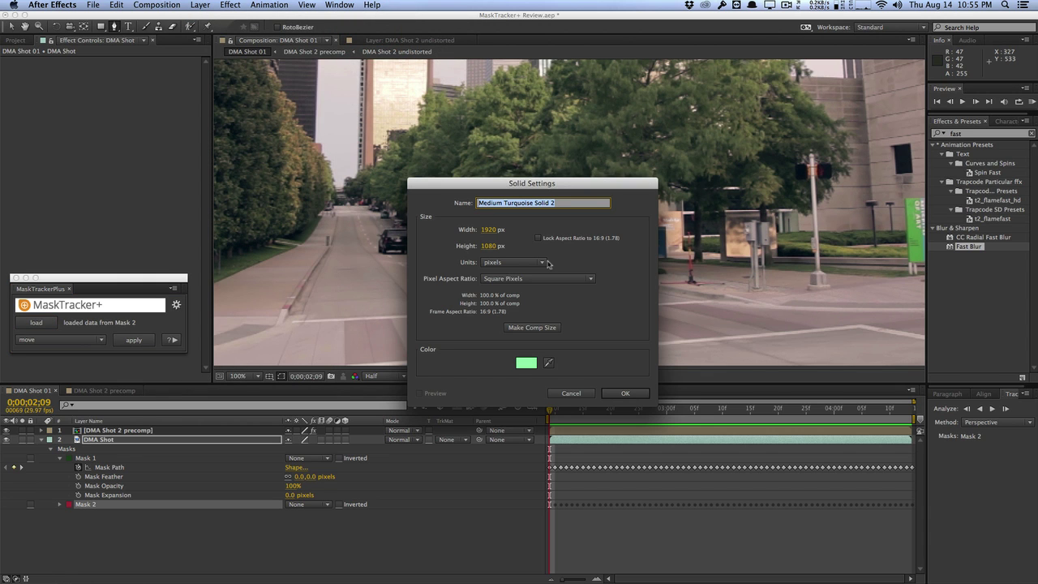
{"action": "type", "text": "Sign"}
{"action": "key", "text": "Return"}
- Scale the Sign solid to 8% and place it just above and to the left of the red sidewalk sign
{"action": "key", "text": "s"}
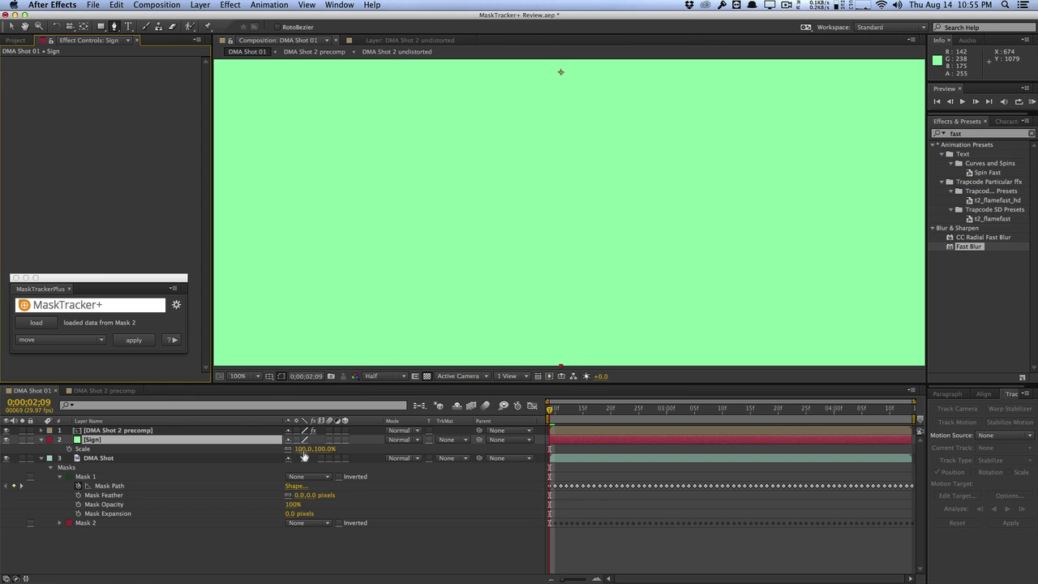
{"action": "left_click_drag", "start_coordinate": [305, 449], "coordinate": [274, 459]}
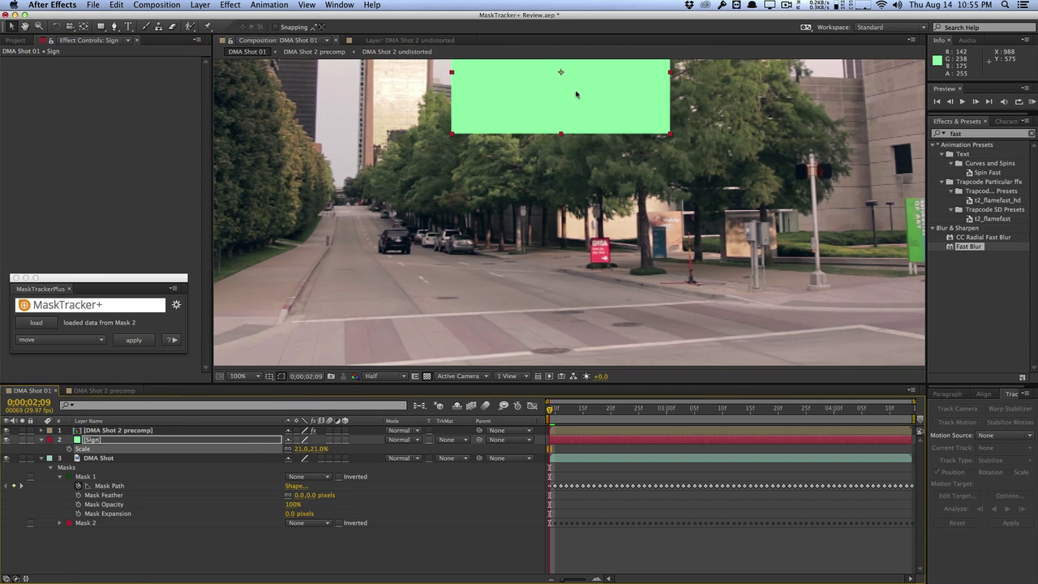
{"action": "left_click_drag", "start_coordinate": [576, 95], "coordinate": [571, 213]}
{"action": "left_click_drag", "start_coordinate": [306, 448], "coordinate": [297, 449]}
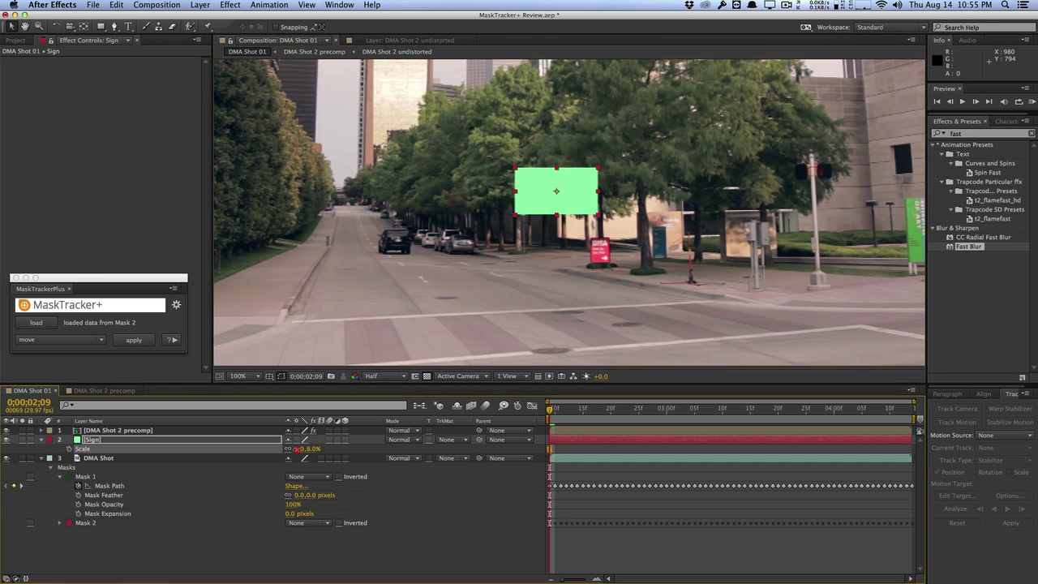
{"action": "left_click_drag", "start_coordinate": [574, 187], "coordinate": [561, 213]}
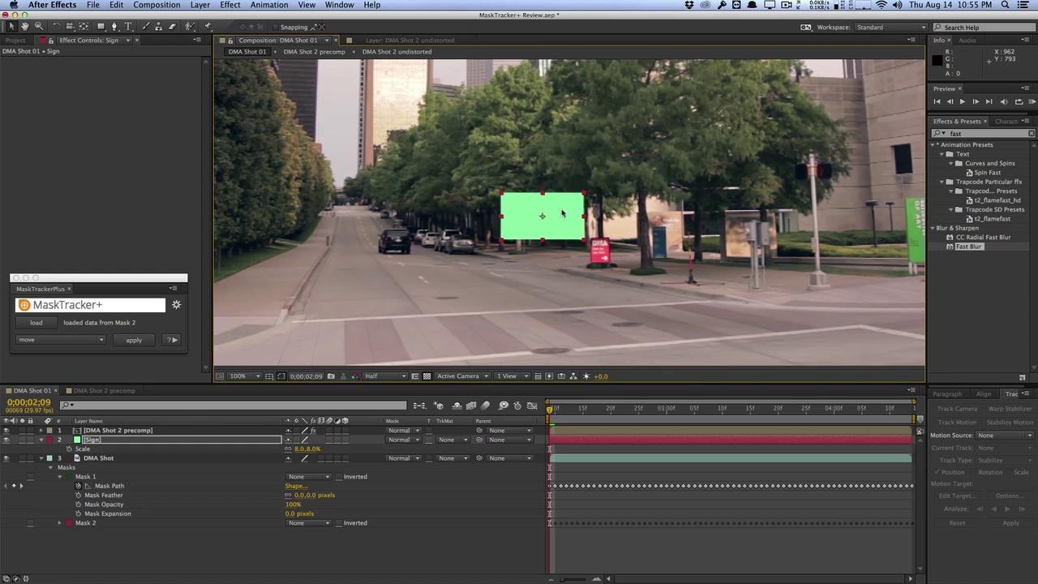
- With the whole frame in view, apply the MaskTracker+ move operation to the Sign layer and scrub to check the motion
{"action": "left_click", "coordinate": [254, 379]}
{"action": "left_click", "coordinate": [256, 486]}
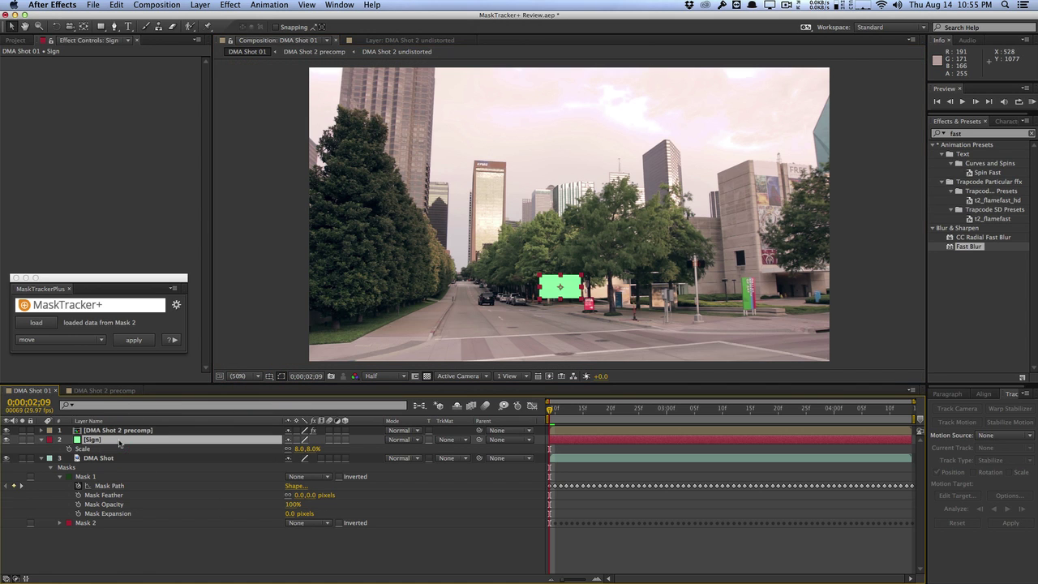
{"action": "left_click", "coordinate": [134, 340]}
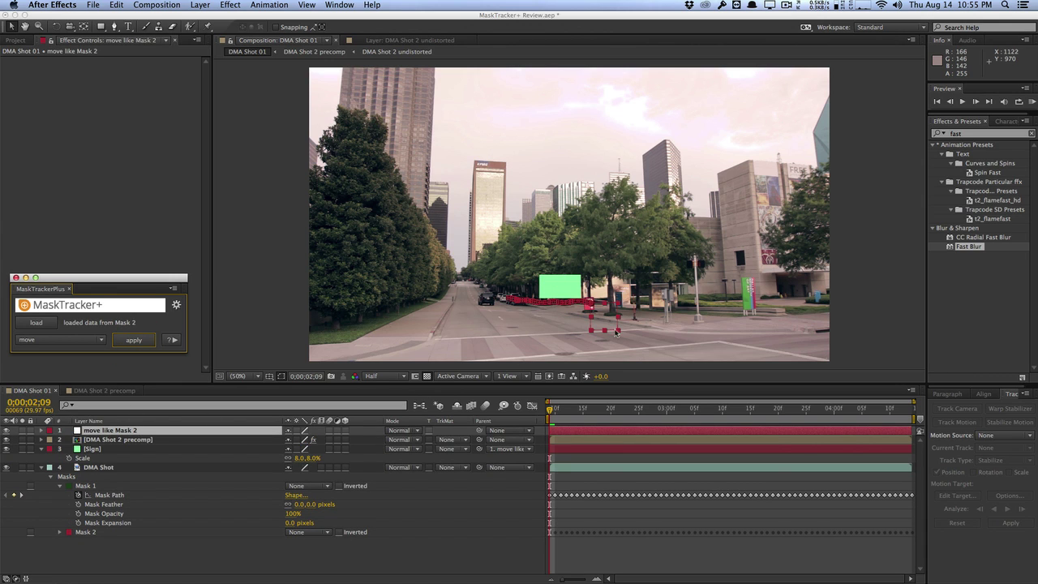
{"action": "left_click", "coordinate": [532, 448]}
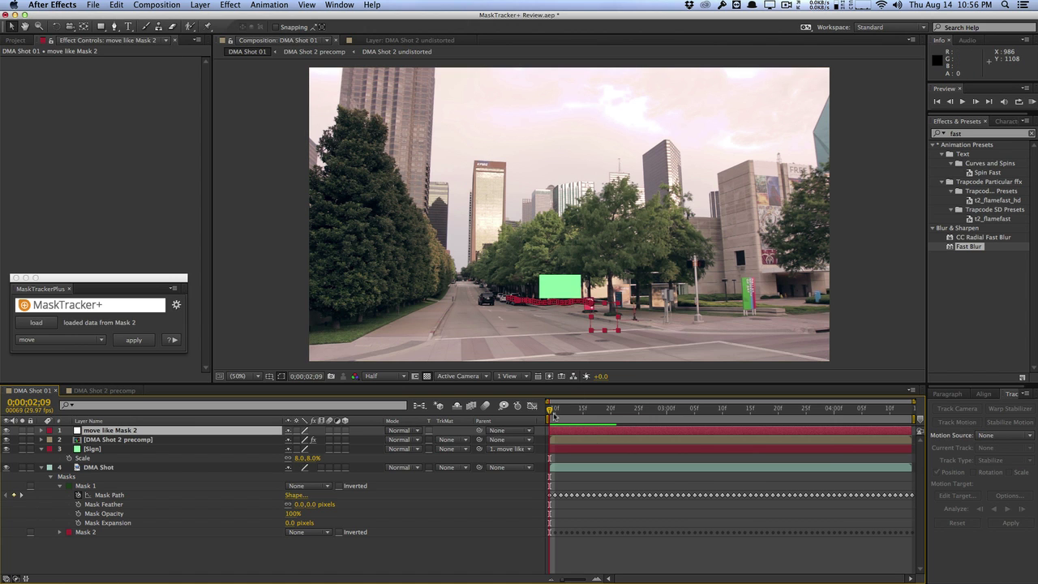
{"action": "mouse_move", "coordinate": [550, 410]}
{"action": "left_mouse_down"}
{"action": "mouse_move", "coordinate": [621, 410]}
{"action": "mouse_move", "coordinate": [550, 410]}
{"action": "left_mouse_up"}
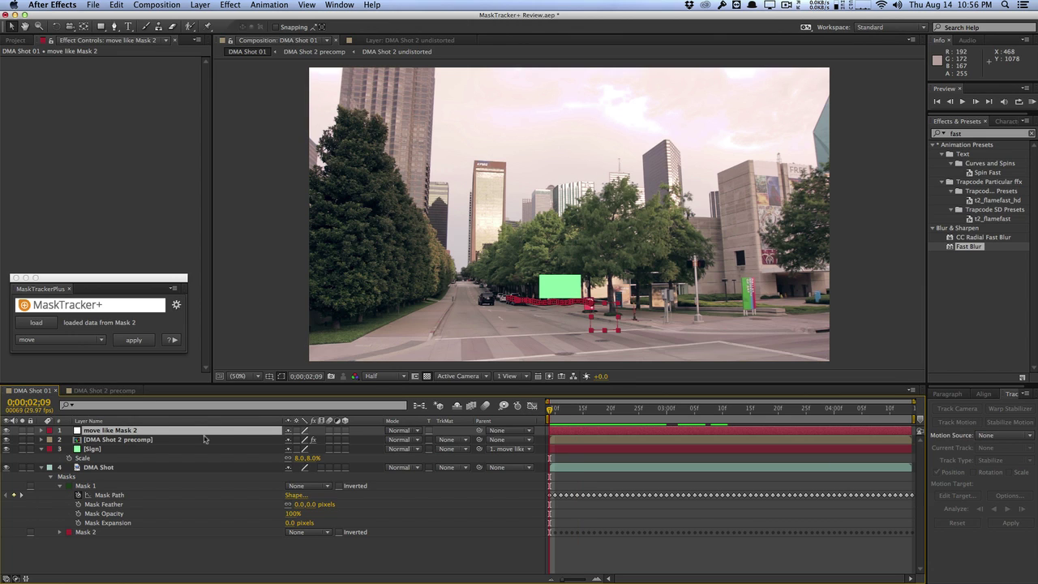
- Scrub from the start to review the Sign layer's motion, and delete the Sign layer
{"action": "left_click", "coordinate": [154, 448]}
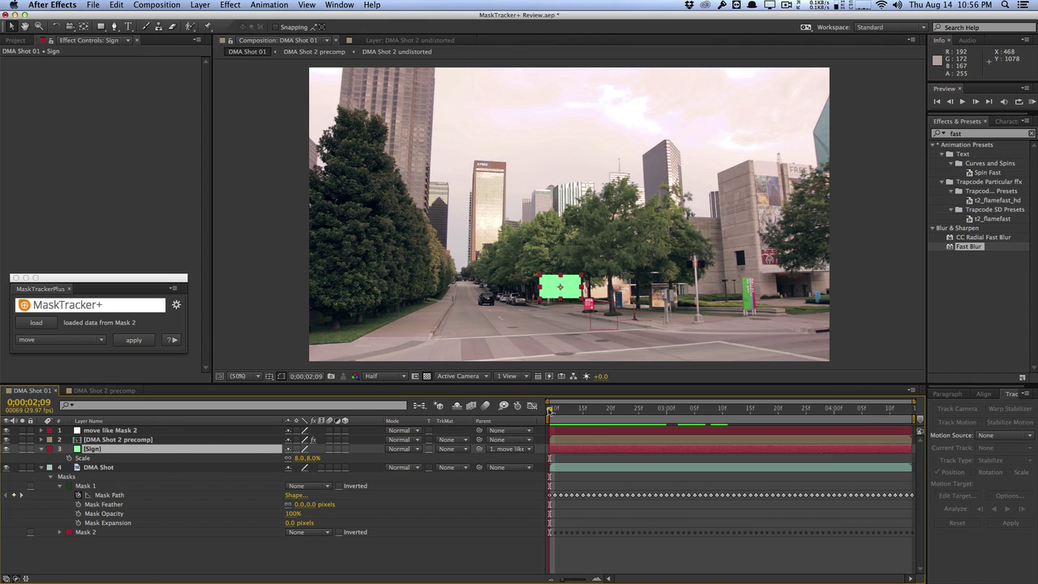
{"action": "mouse_move", "coordinate": [549, 409]}
{"action": "left_mouse_down"}
{"action": "mouse_move", "coordinate": [642, 403]}
{"action": "mouse_move", "coordinate": [541, 408]}
{"action": "left_mouse_up"}
{"action": "left_click", "coordinate": [112, 451]}
{"action": "key", "text": "Delete"}
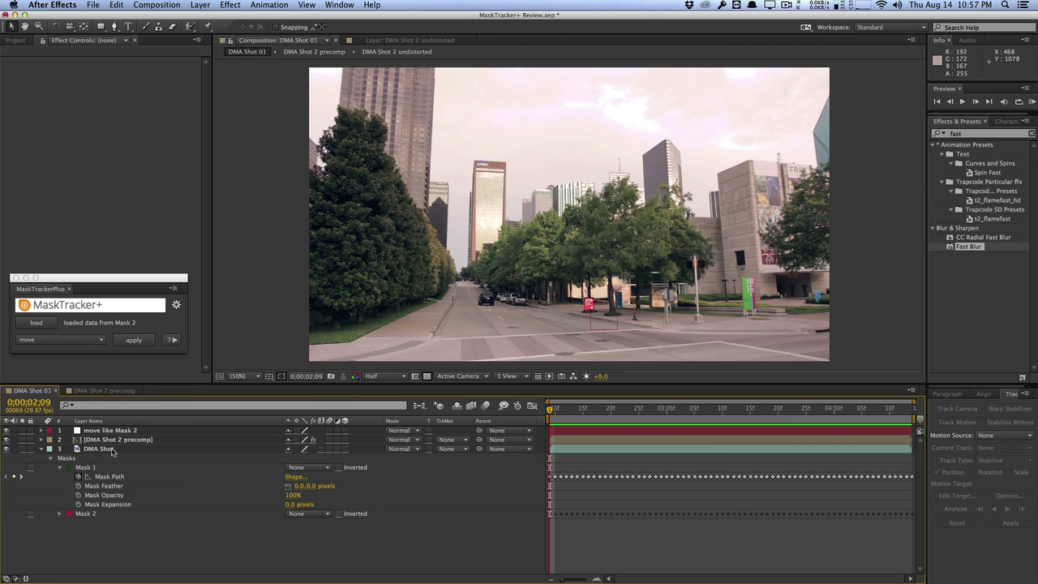
- Draw a closed five-point Pen mask on the DMA Shot layer around the crosswalk area of the street
{"action": "left_click", "coordinate": [112, 450]}
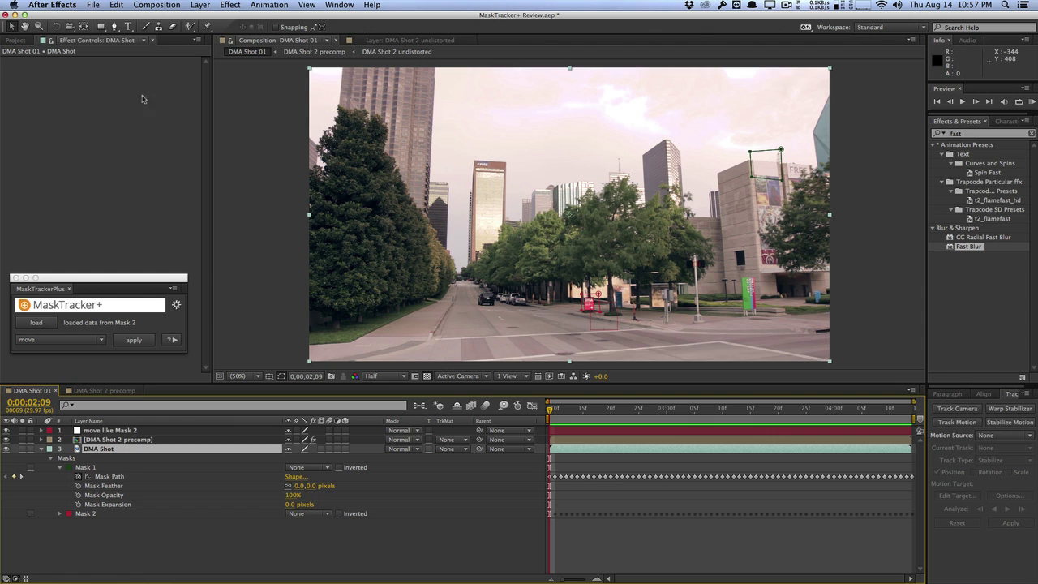
{"action": "left_click", "coordinate": [114, 27]}
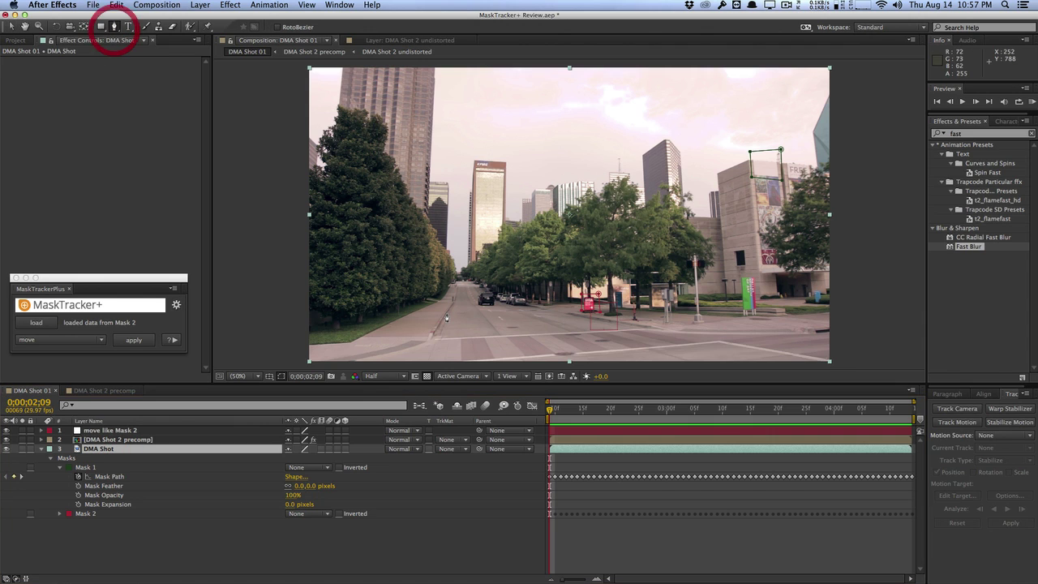
{"action": "left_click", "coordinate": [527, 335]}
{"action": "left_click", "coordinate": [554, 356]}
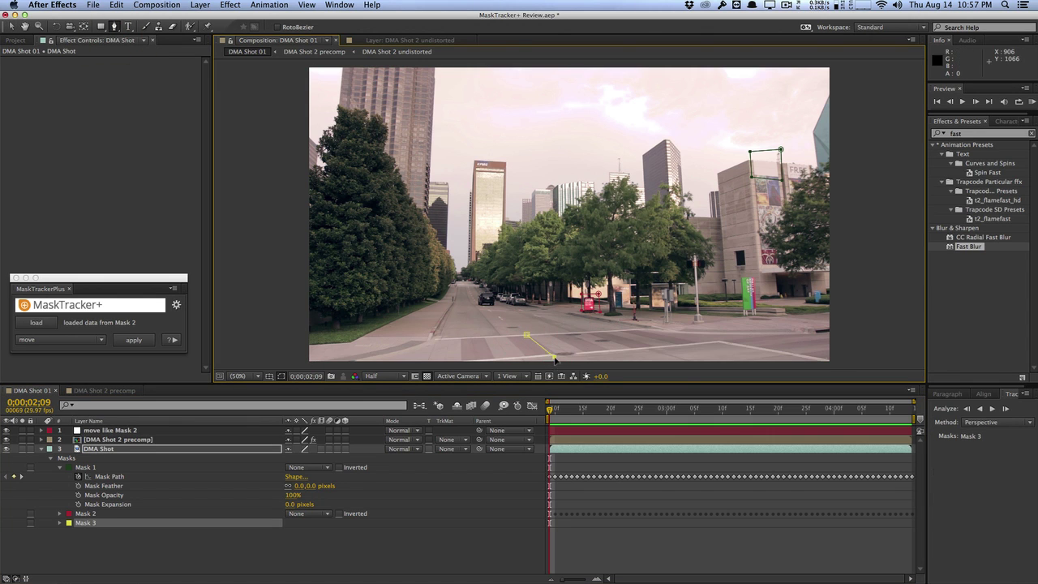
{"action": "left_click", "coordinate": [618, 354]}
{"action": "left_click", "coordinate": [624, 332]}
{"action": "left_click", "coordinate": [564, 322]}
{"action": "left_click", "coordinate": [527, 335]}
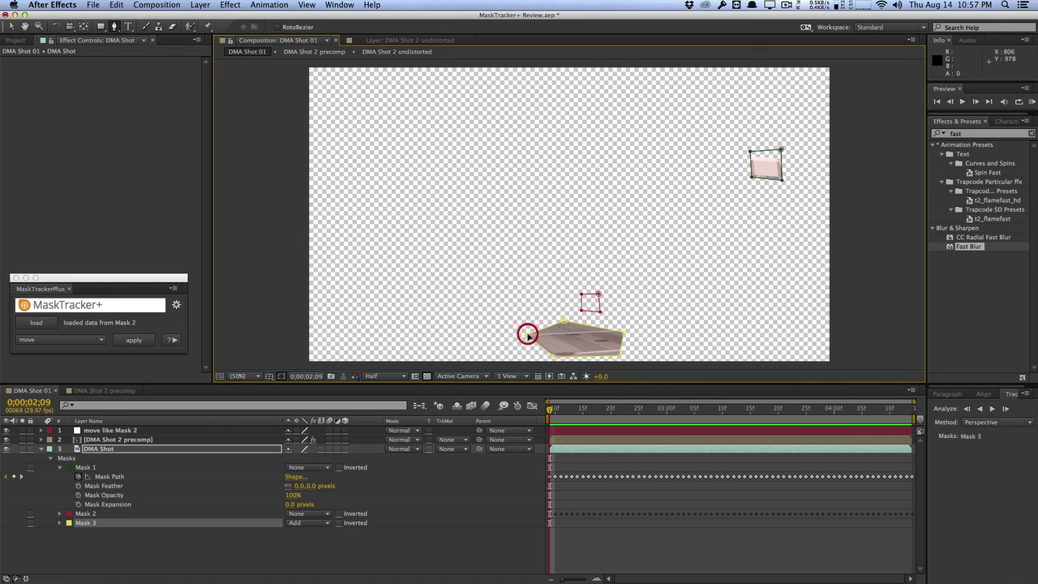
- Set Mask 3's mode to None and track it forward using the Position, Scale & Rotation method
{"action": "left_click", "coordinate": [308, 522]}
{"action": "left_click", "coordinate": [311, 440]}
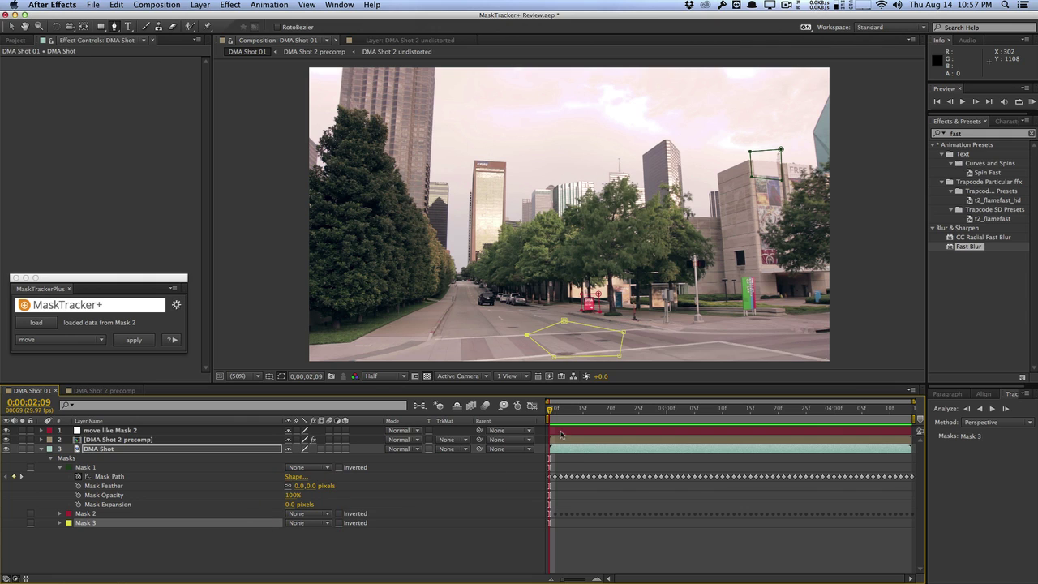
{"action": "left_click", "coordinate": [999, 423]}
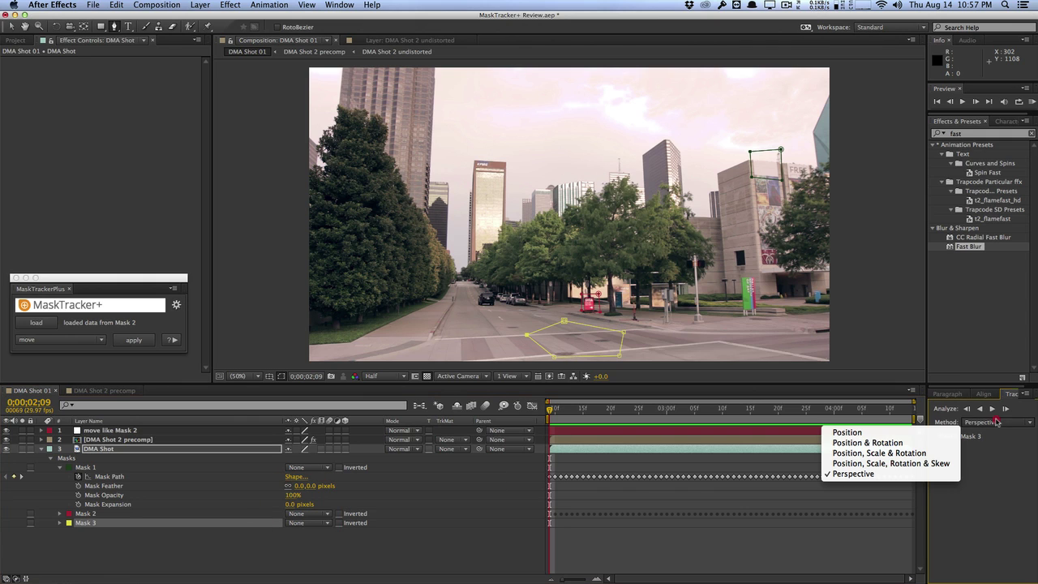
{"action": "left_click", "coordinate": [949, 457]}
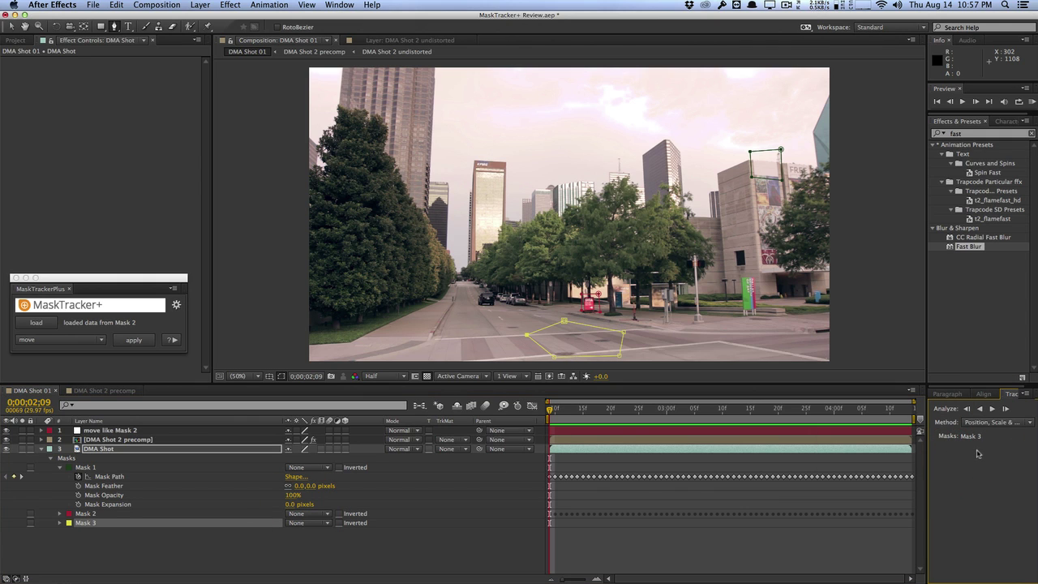
{"action": "left_click", "coordinate": [992, 409]}
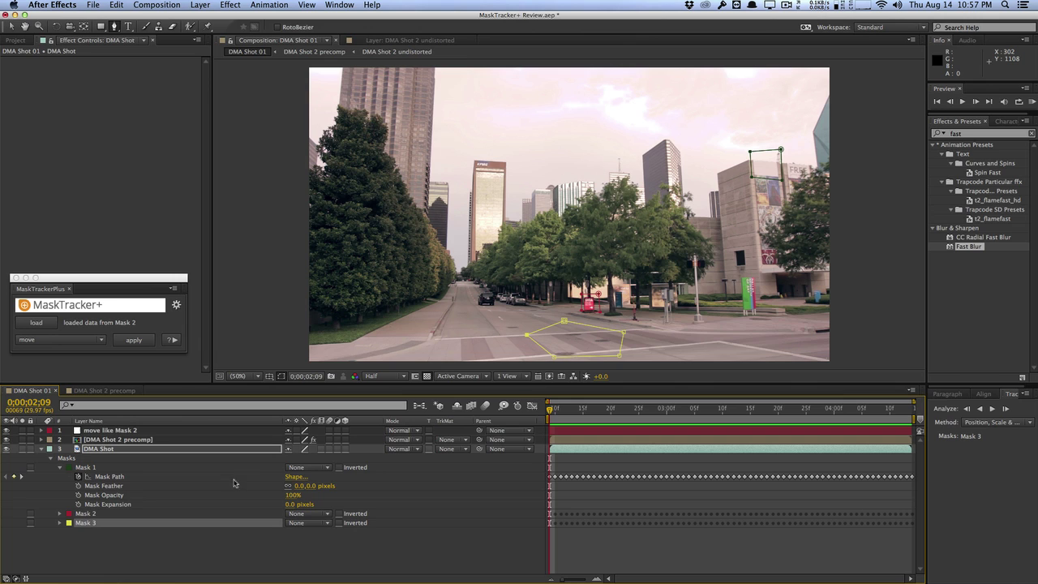
- Load Mask 3's tracking data into MaskTracker+ and stabilize the DMA Shot layer with the smooth movement option
{"action": "left_click", "coordinate": [84, 523]}
{"action": "left_click", "coordinate": [34, 322]}
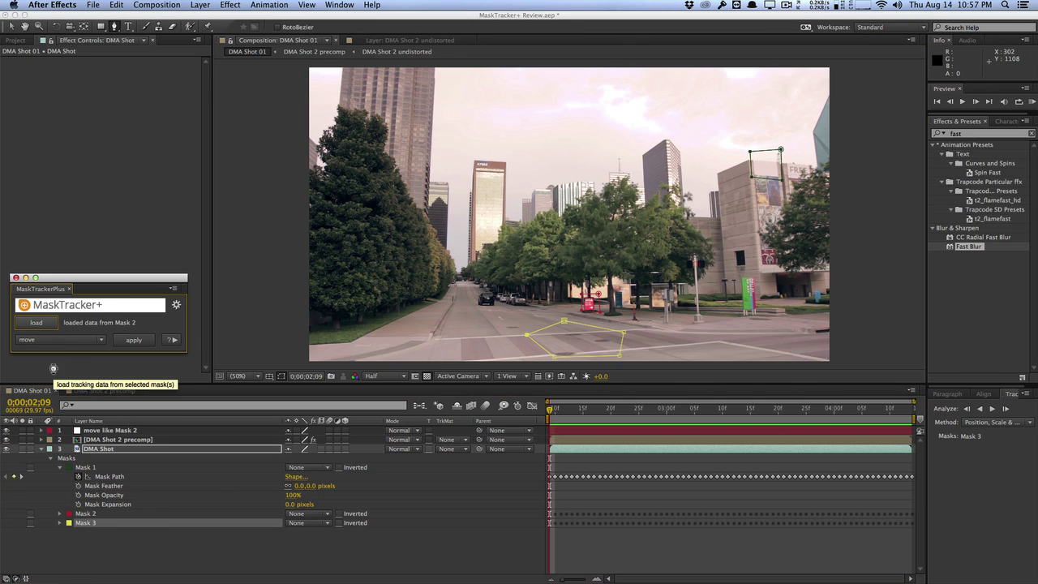
{"action": "left_click", "coordinate": [46, 341]}
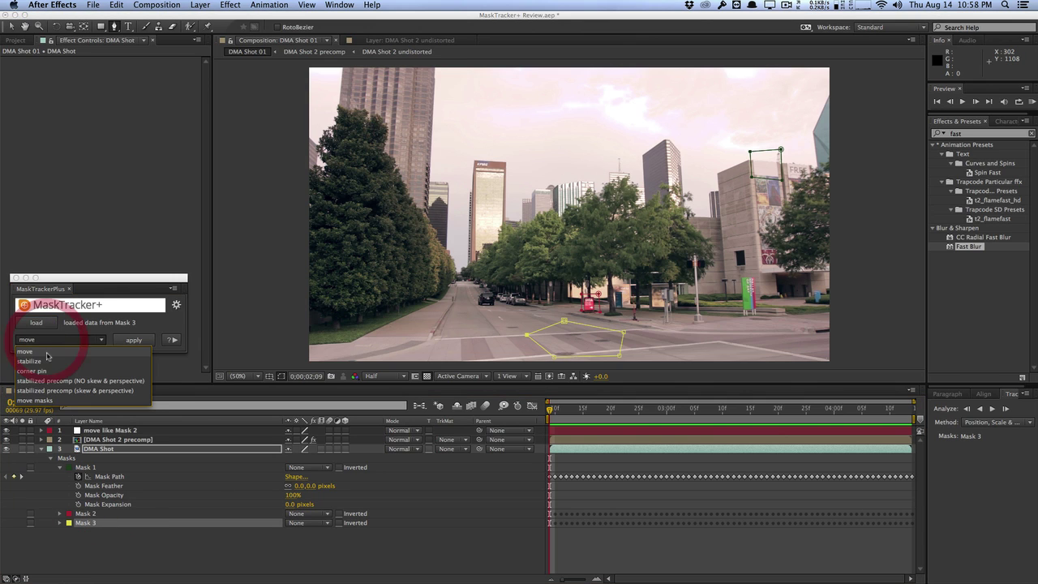
{"action": "left_click", "coordinate": [40, 362]}
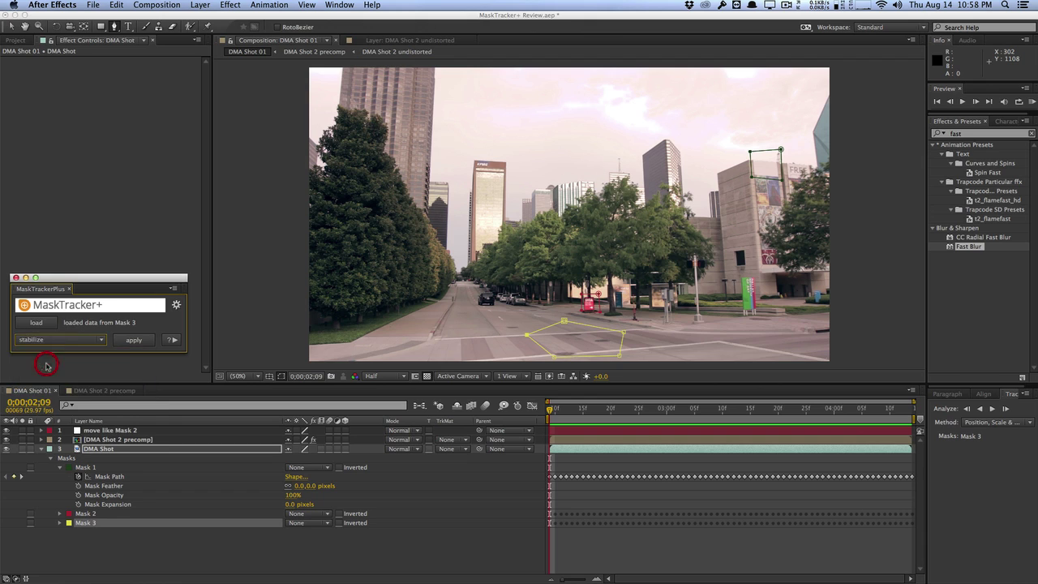
{"action": "left_click", "coordinate": [129, 340]}
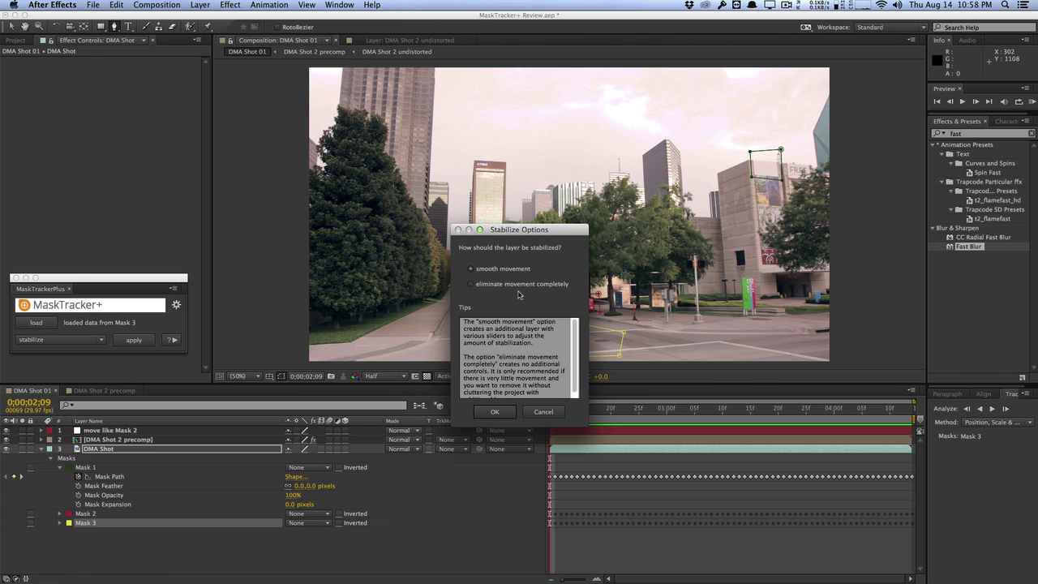
{"action": "left_click", "coordinate": [495, 411]}
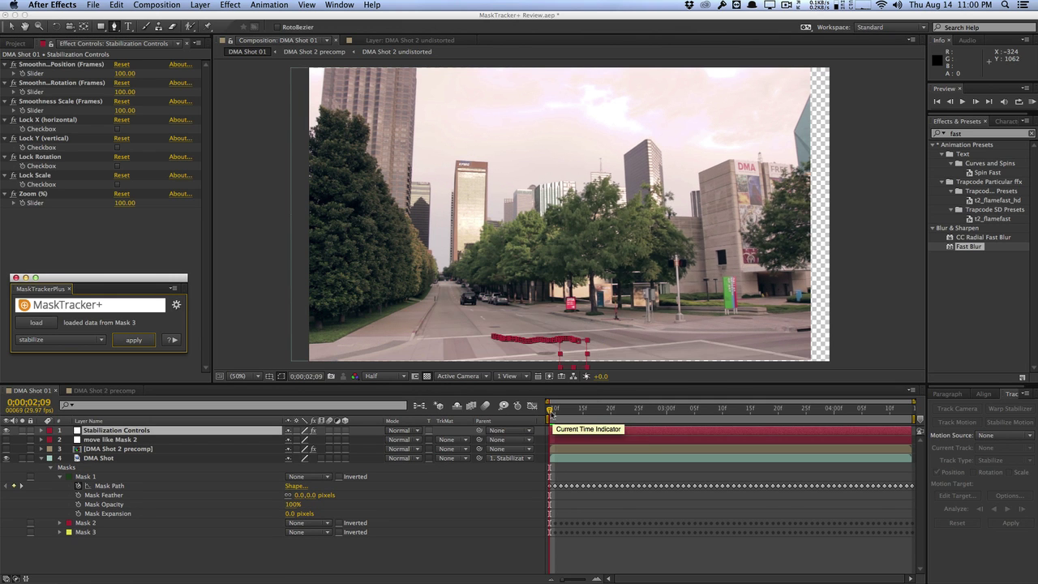
- Enable Lock Y (vertical) in the Stabilization Controls, adjust Zoom, and scrub the shot to check the stabilization
{"action": "mouse_move", "coordinate": [551, 411]}
{"action": "left_mouse_down"}
{"action": "mouse_move", "coordinate": [715, 399]}
{"action": "mouse_move", "coordinate": [507, 409]}
{"action": "mouse_move", "coordinate": [713, 399]}
{"action": "mouse_move", "coordinate": [531, 405]}
{"action": "left_mouse_up"}
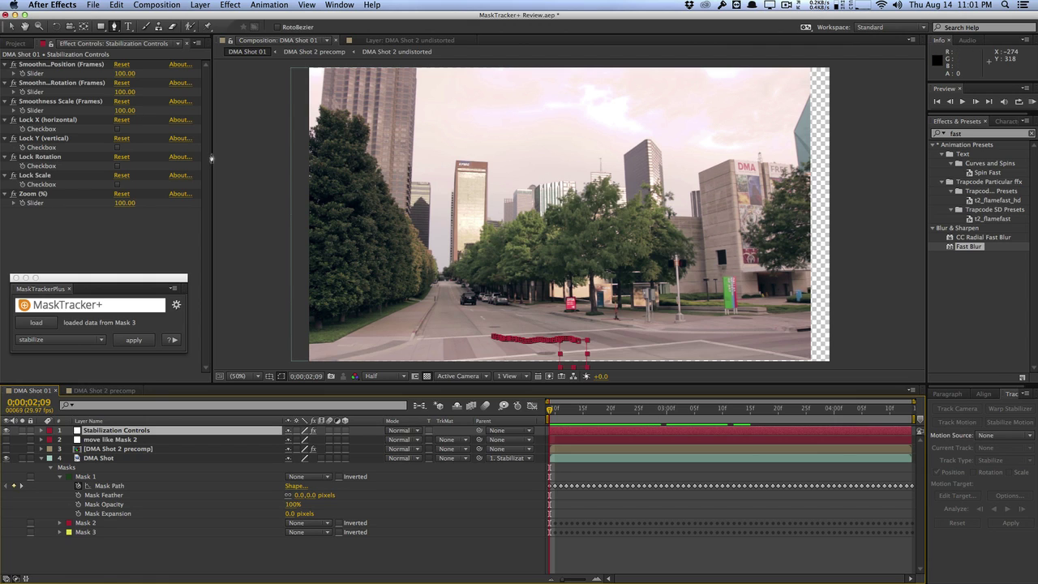
{"action": "left_click", "coordinate": [117, 150]}
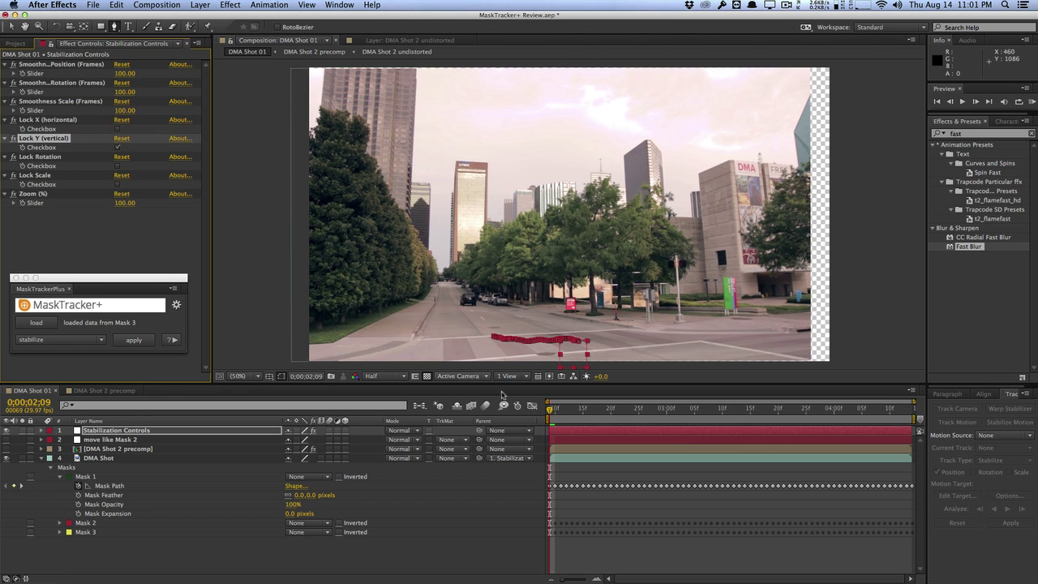
{"action": "mouse_move", "coordinate": [556, 414]}
{"action": "left_mouse_down"}
{"action": "mouse_move", "coordinate": [735, 407]}
{"action": "mouse_move", "coordinate": [566, 410]}
{"action": "left_mouse_up"}
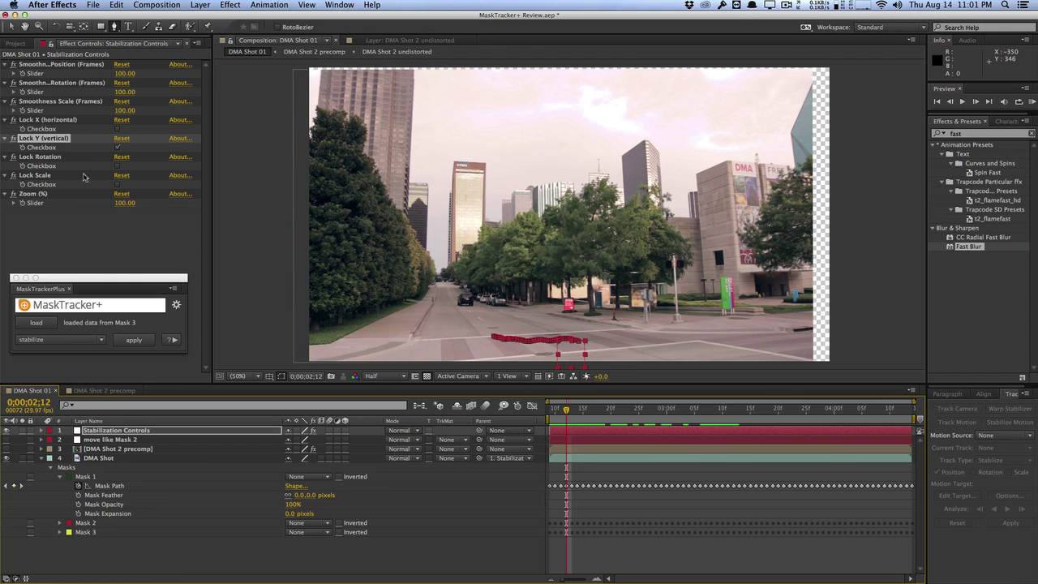
{"action": "left_click_drag", "start_coordinate": [119, 202], "coordinate": [122, 202]}
{"action": "left_click_drag", "start_coordinate": [569, 409], "coordinate": [677, 409]}
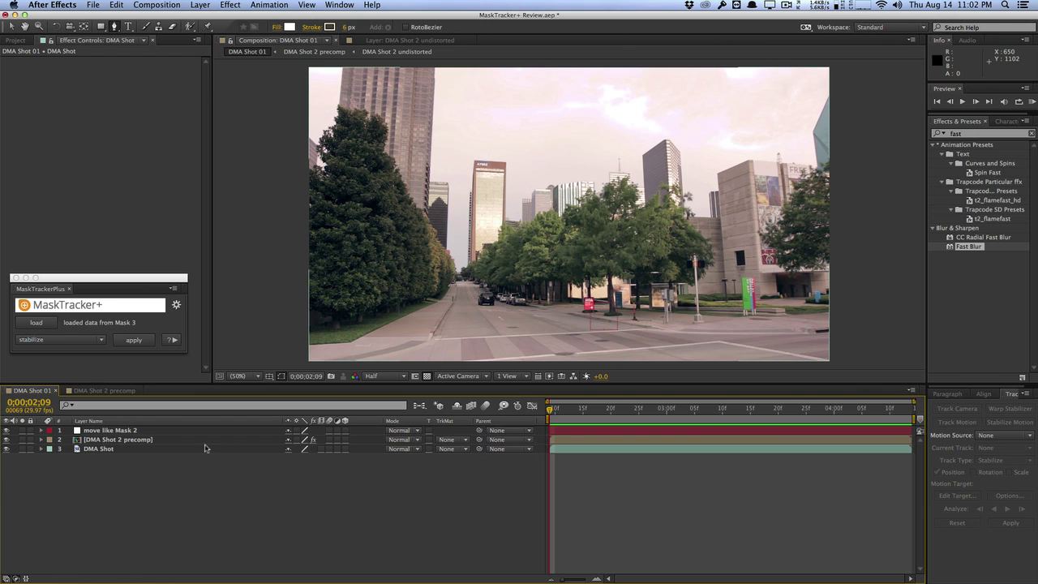
- Solo the DMA Shot 2 precomp layer, scrub its banner patch to 0;00;03;03, and open the DMA Shot 2 precomp
{"action": "left_click", "coordinate": [111, 450]}
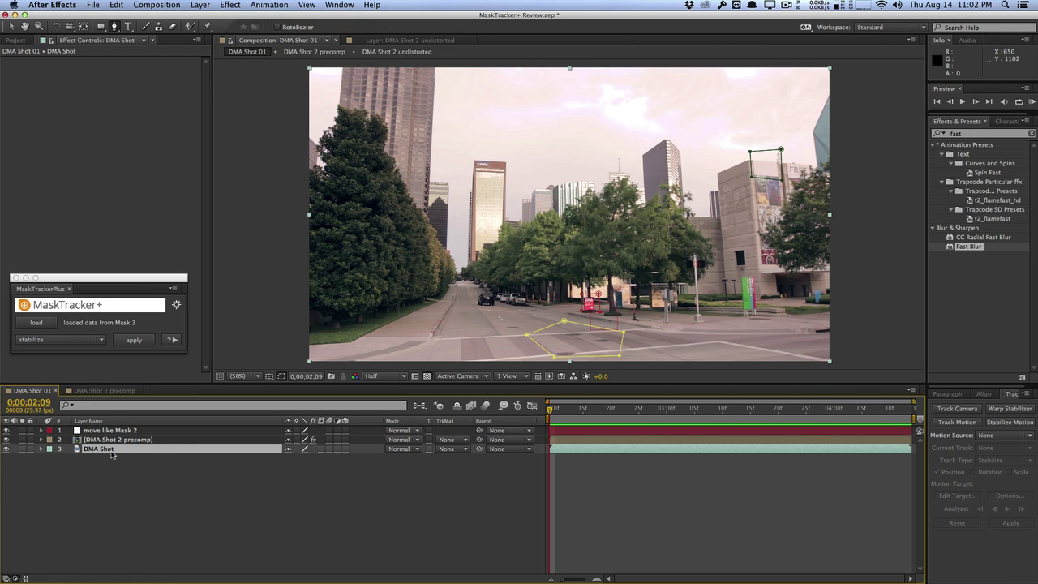
{"action": "left_click", "coordinate": [113, 440]}
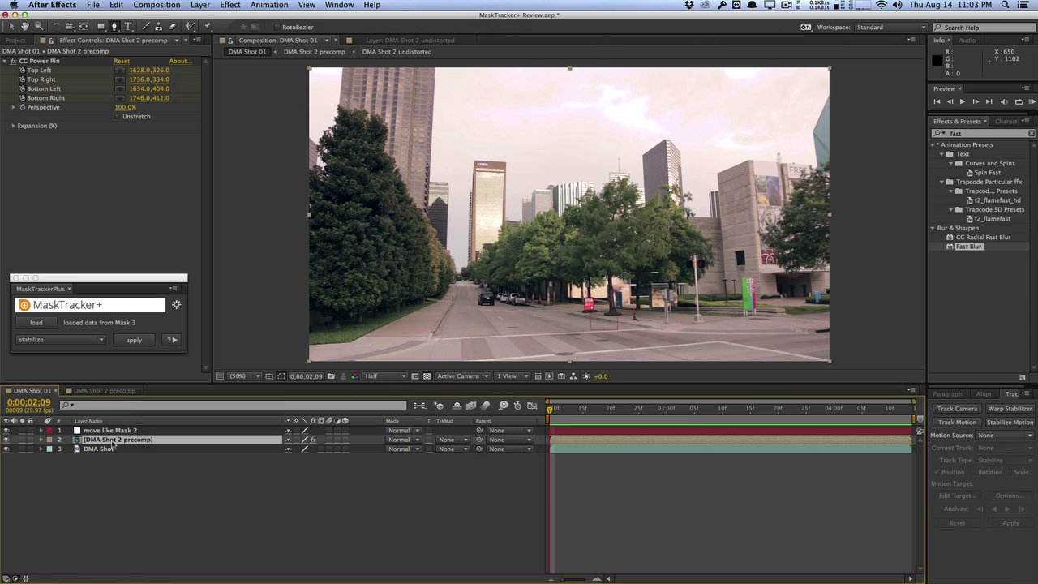
{"action": "left_click", "coordinate": [22, 440]}
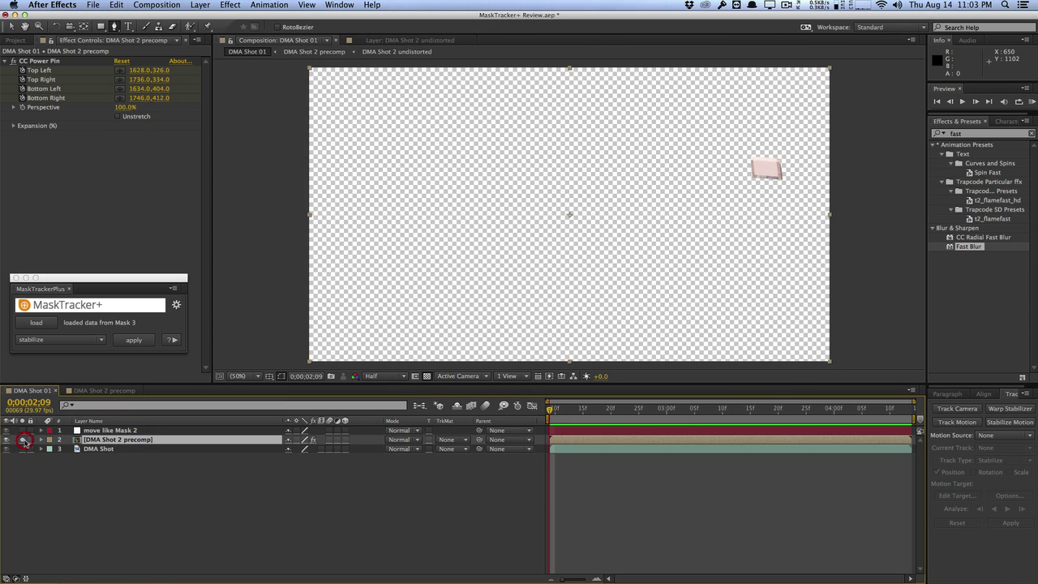
{"action": "key", "text": "Page_Down"}
{"action": "key", "text": "Page_Down"}
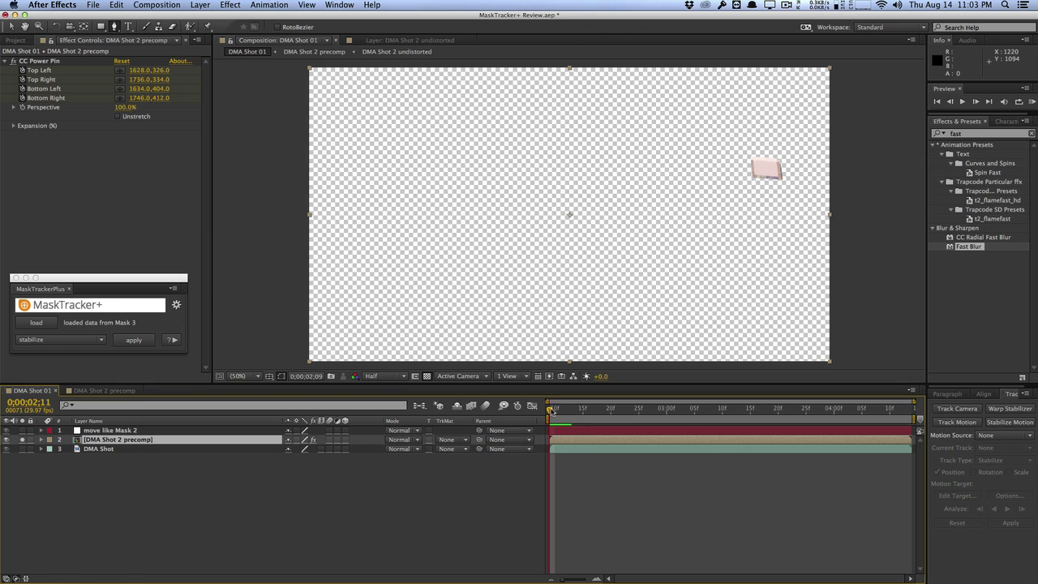
{"action": "left_click_drag", "start_coordinate": [555, 410], "coordinate": [685, 406]}
{"action": "left_click", "coordinate": [104, 391]}
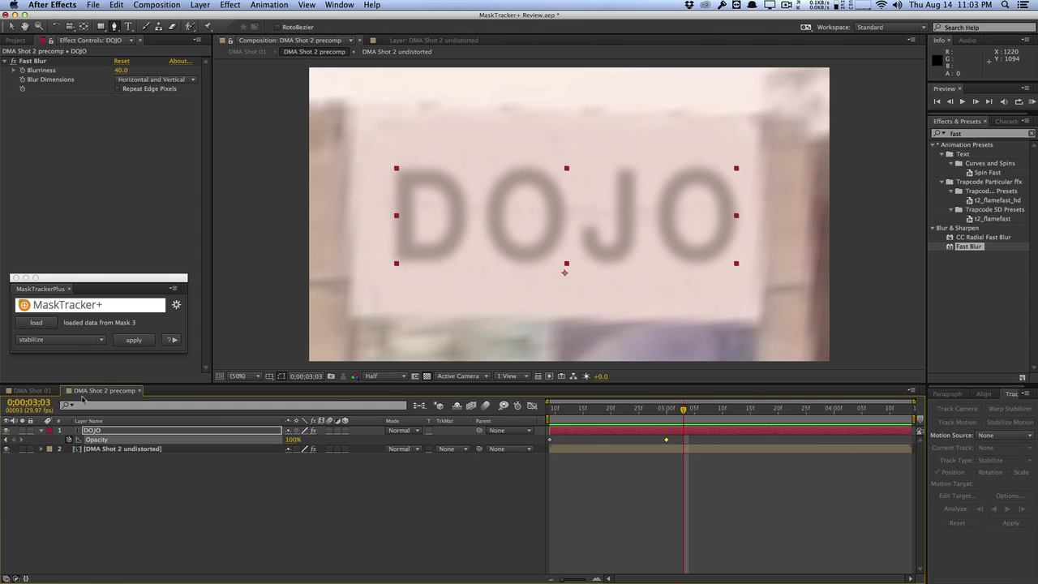
- Return to the DMA Shot 01 composition, scrub the soloed banner patch back to 0;00;02;15, and unsolo its layer
{"action": "left_click", "coordinate": [33, 391]}
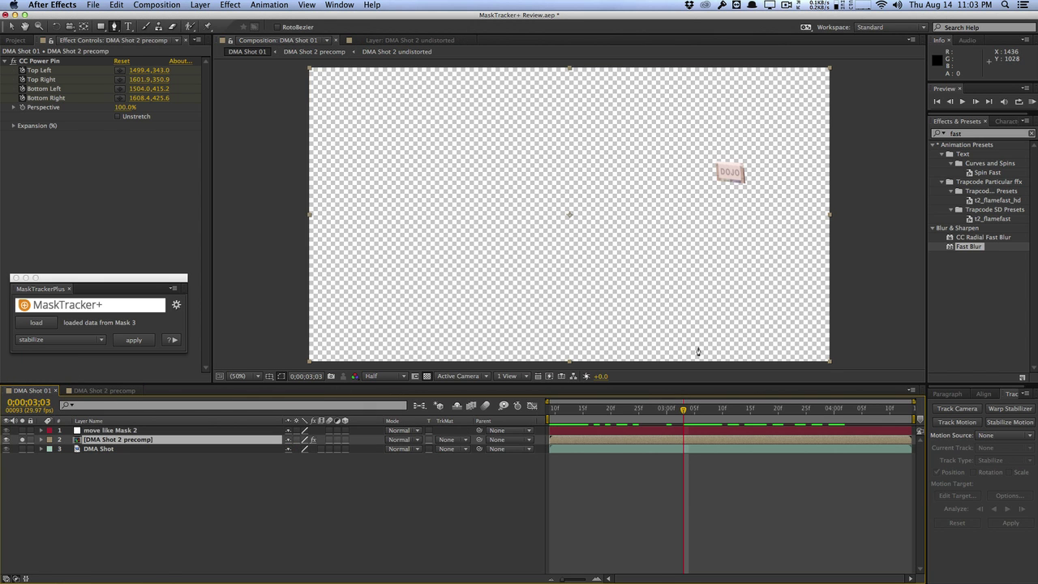
{"action": "left_click_drag", "start_coordinate": [685, 409], "coordinate": [583, 408]}
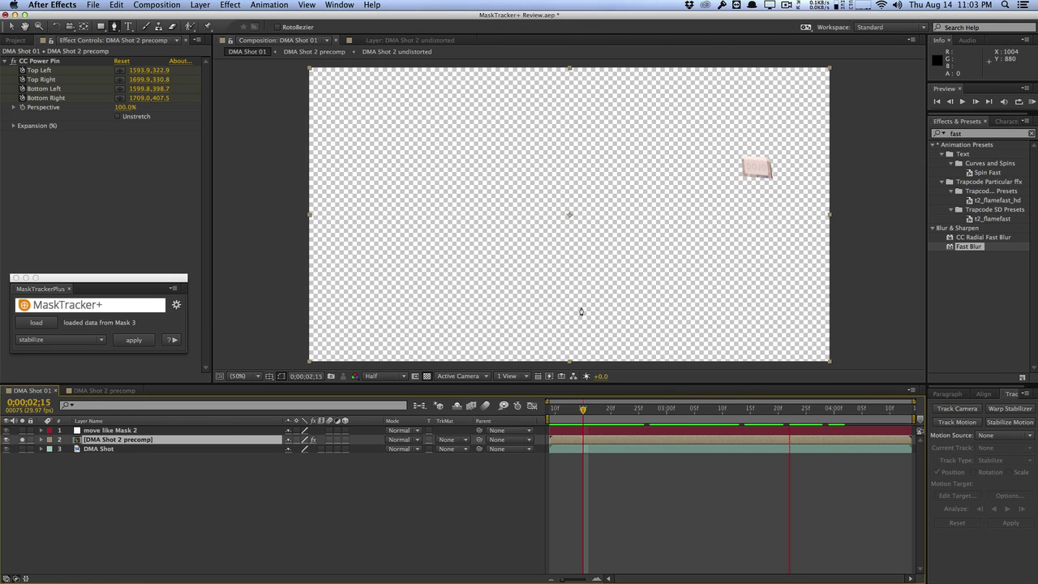
{"action": "left_click", "coordinate": [22, 439]}
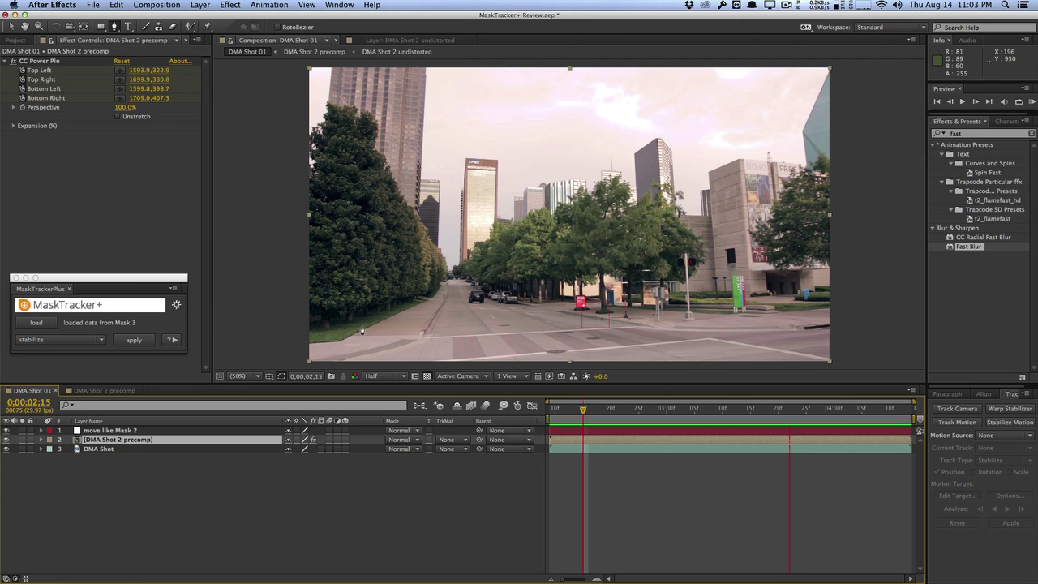
- Apply the Curves effect to the DMA Shot 2 precomp layer and raise the middle of its Red channel curve
{"action": "left_click", "coordinate": [1030, 133]}
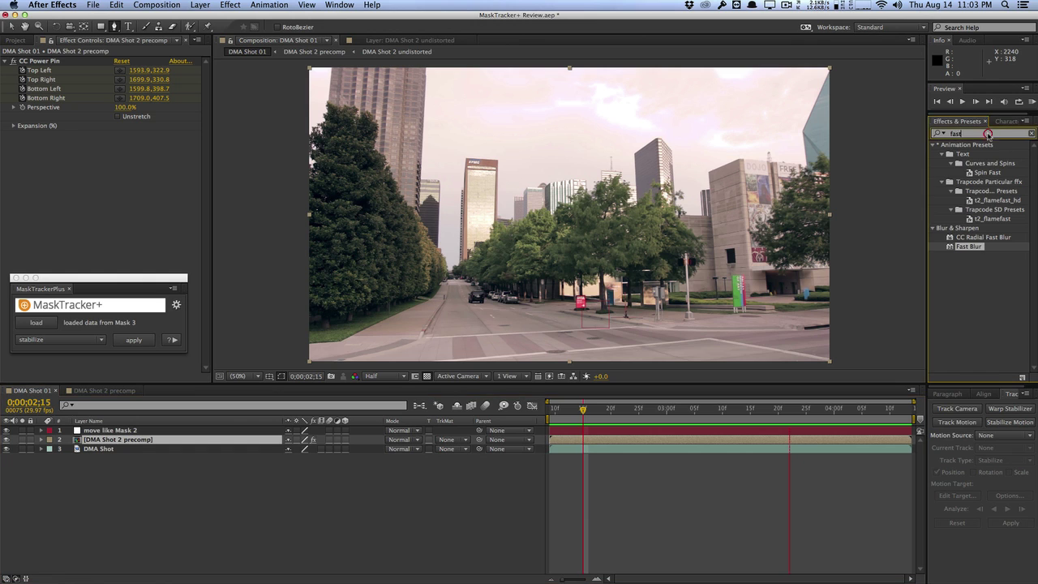
{"action": "type", "text": "curves"}
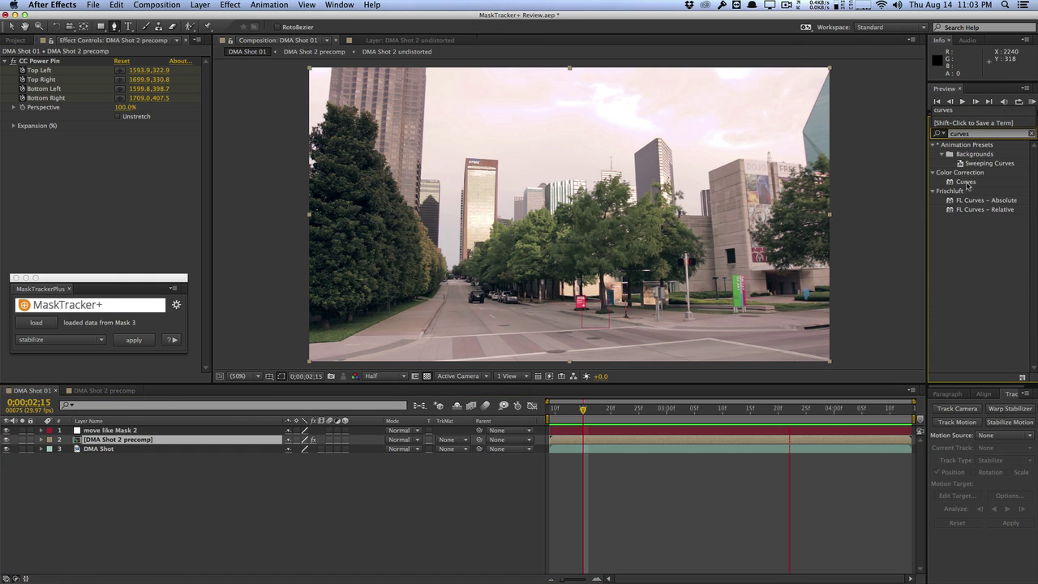
{"action": "left_click_drag", "start_coordinate": [967, 185], "coordinate": [146, 235]}
{"action": "left_click", "coordinate": [70, 216]}
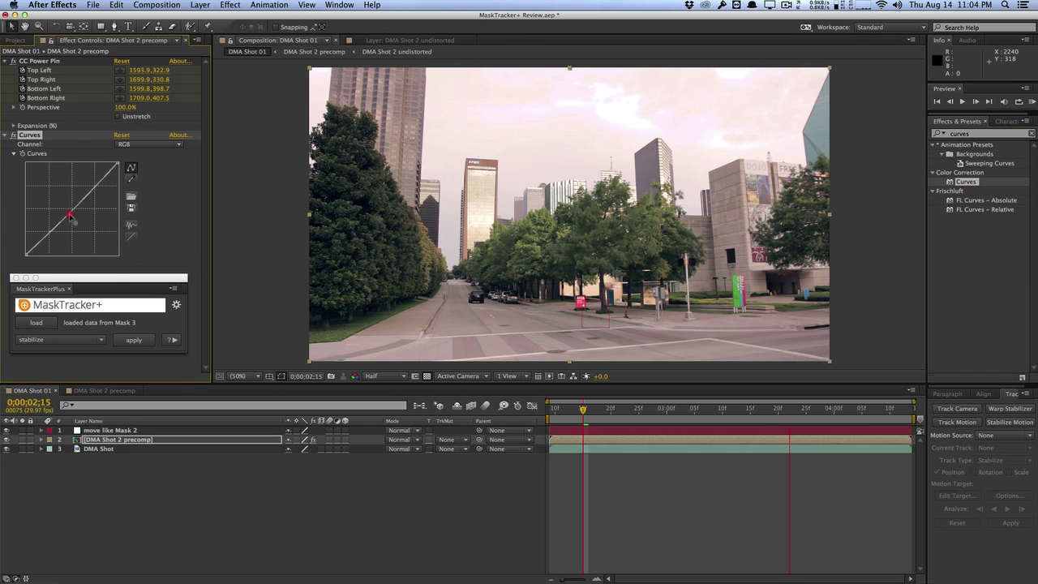
{"action": "left_click", "coordinate": [148, 144]}
{"action": "left_click", "coordinate": [134, 163]}
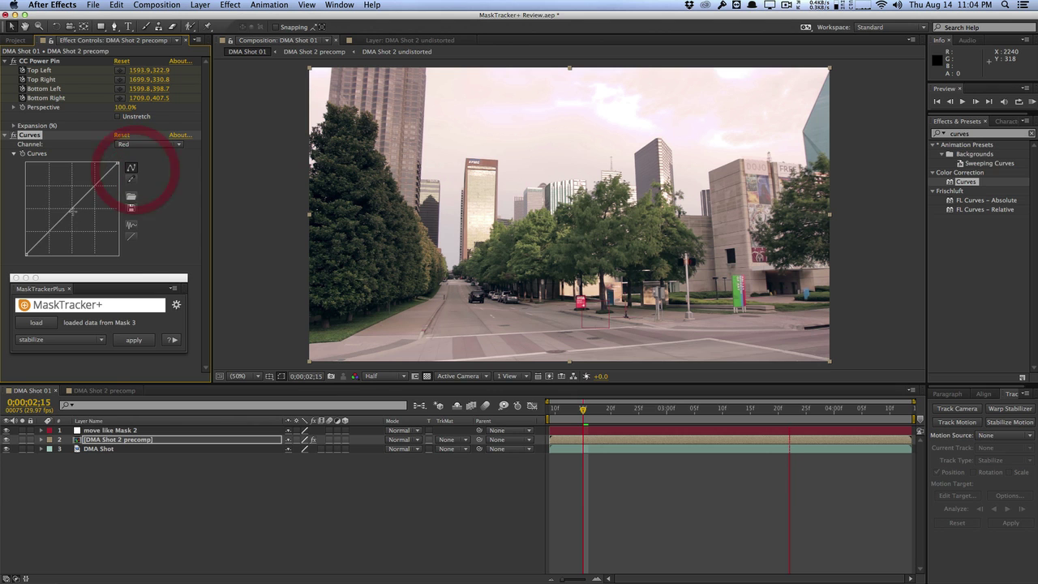
{"action": "left_click_drag", "start_coordinate": [72, 211], "coordinate": [63, 197]}
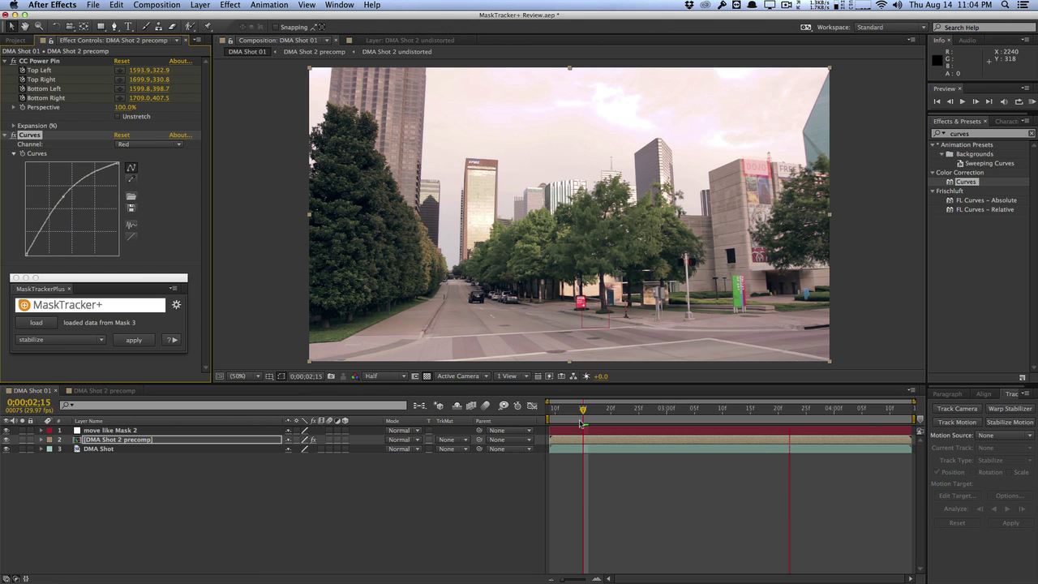
- Check the red-tinted banner patch by scrubbing the shot to 0;00;03;01, inspecting the DMA Shot 2 precomp along the way
{"action": "left_click_drag", "start_coordinate": [582, 410], "coordinate": [664, 409]}
{"action": "double_click", "coordinate": [663, 439]}
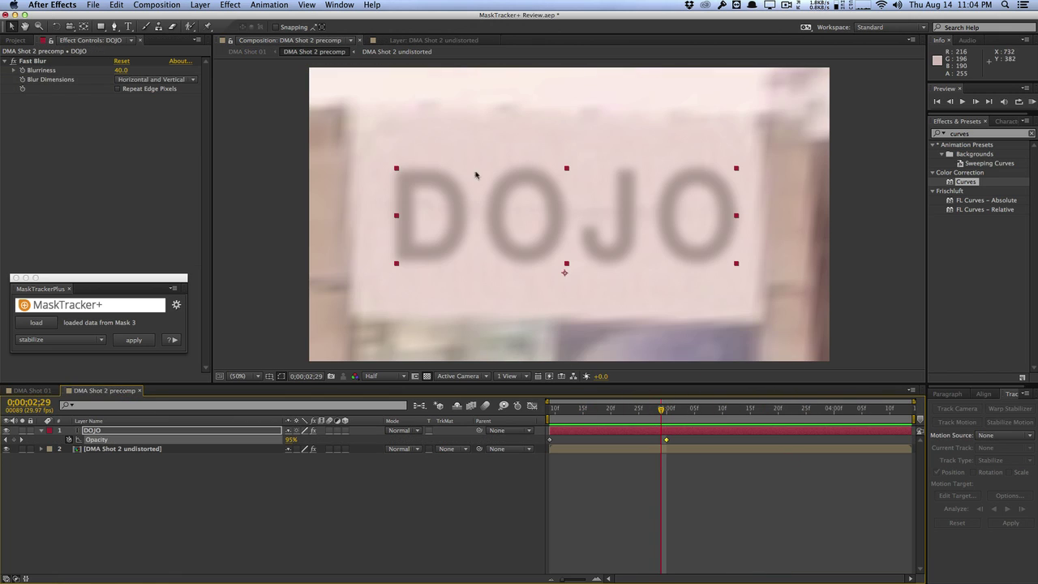
{"action": "left_click", "coordinate": [32, 390]}
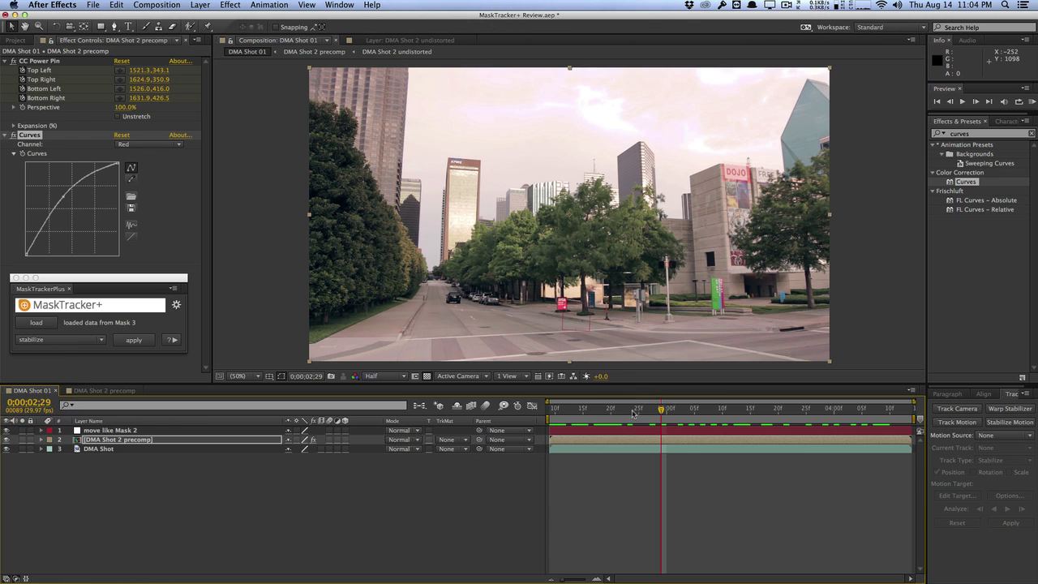
{"action": "left_click_drag", "start_coordinate": [633, 413], "coordinate": [673, 412]}
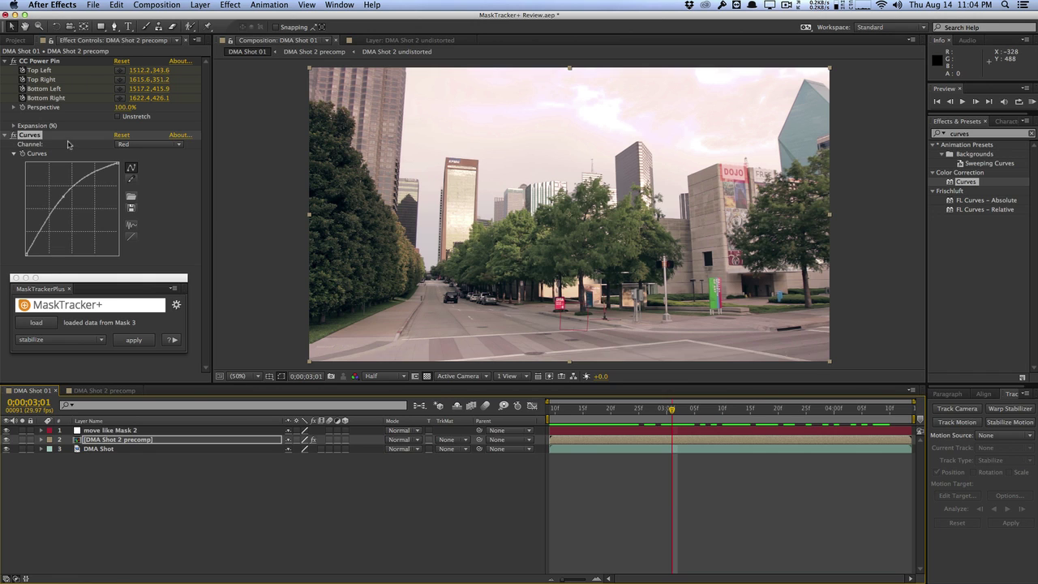
- Remove the Curves effect from the DMA Shot 2 precomp layer
{"action": "left_click", "coordinate": [38, 138]}
{"action": "key", "text": "Delete"}
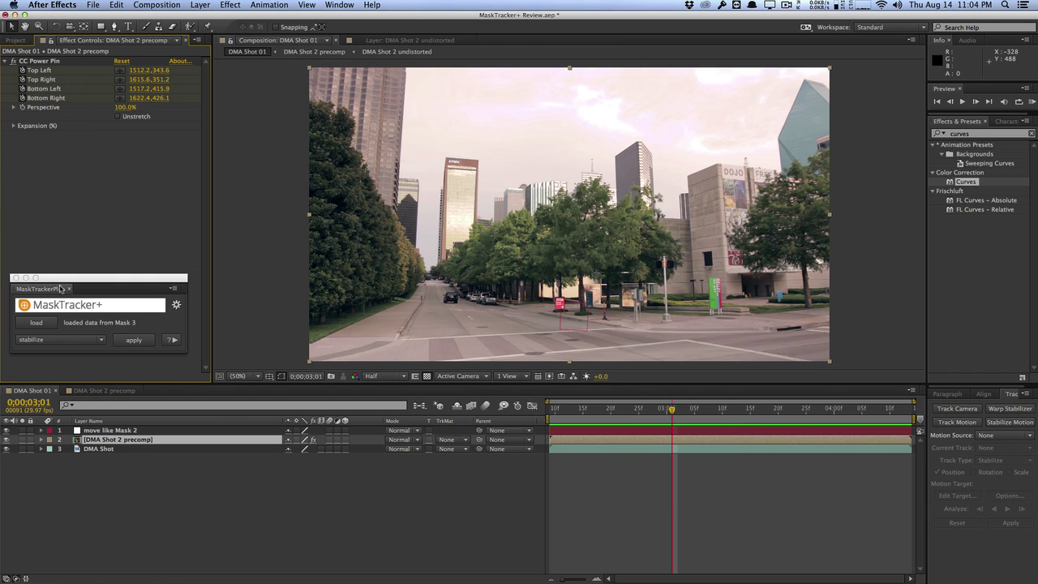
- Reposition the MaskTracker+ window slightly higher and set its function to move
{"action": "left_click", "coordinate": [66, 282]}
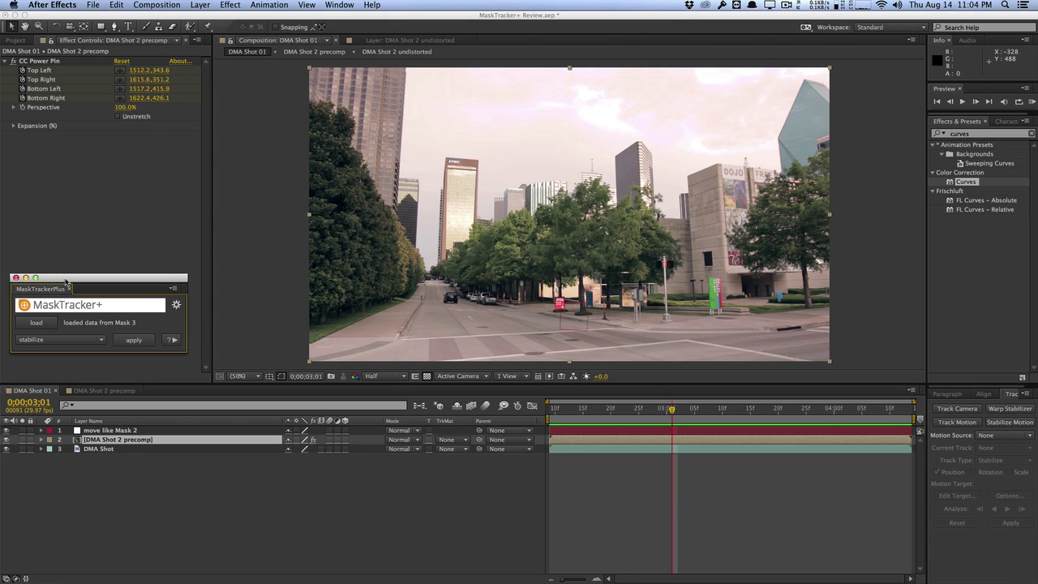
{"action": "left_click_drag", "start_coordinate": [66, 281], "coordinate": [67, 267]}
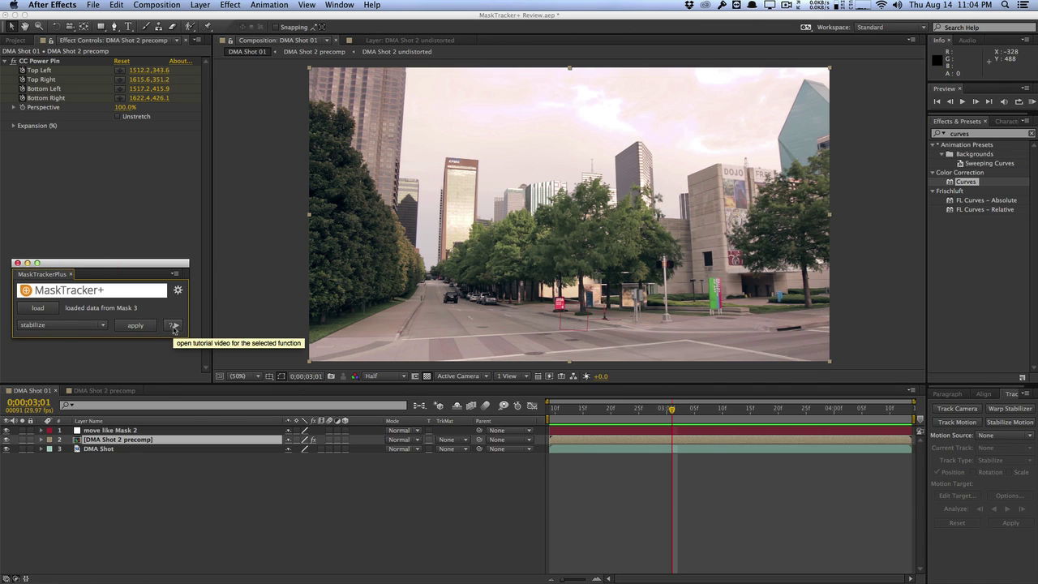
{"action": "left_click", "coordinate": [88, 326]}
{"action": "left_click", "coordinate": [86, 336]}
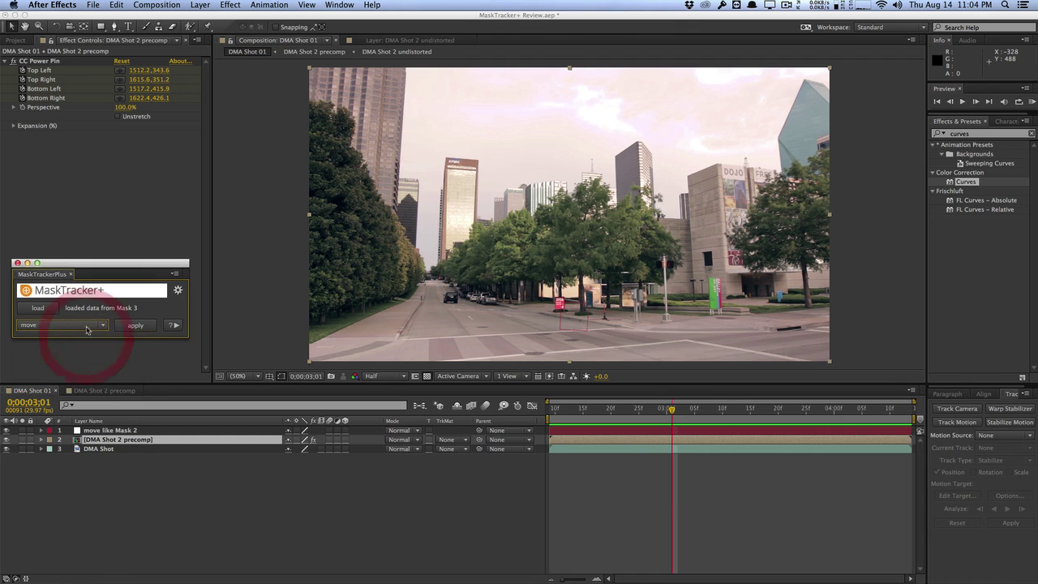
- Review the functions MaskTracker+ offers without changing the current one, and deselect the layer
{"action": "left_click", "coordinate": [87, 324]}
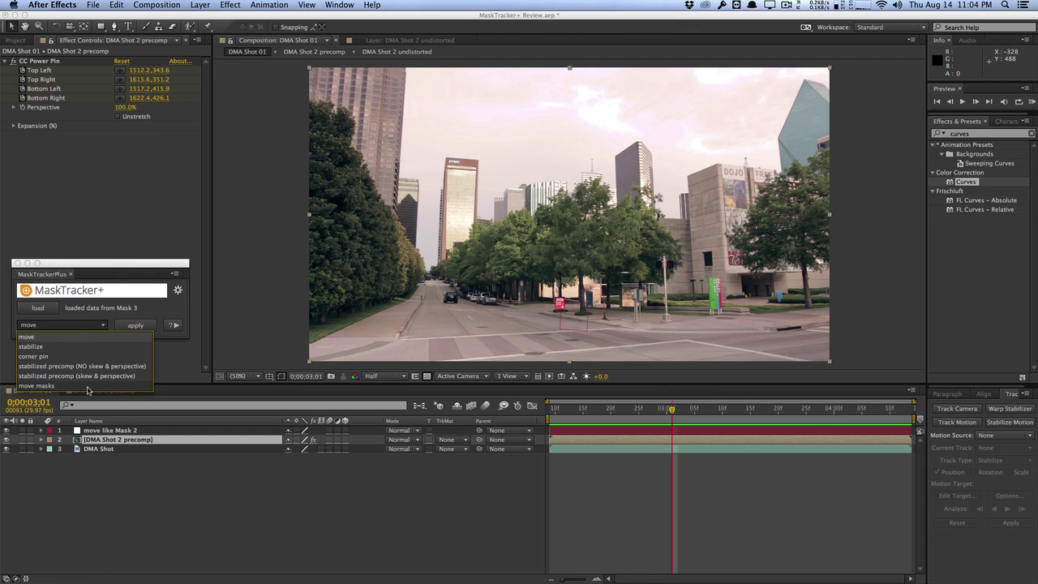
{"action": "left_click", "coordinate": [94, 315]}
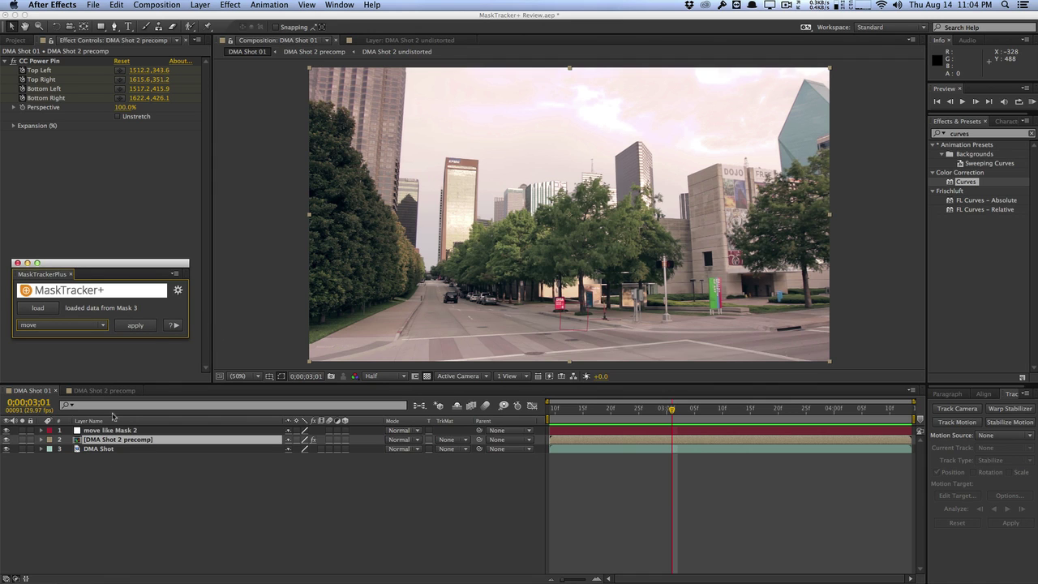
{"action": "left_click", "coordinate": [102, 327]}
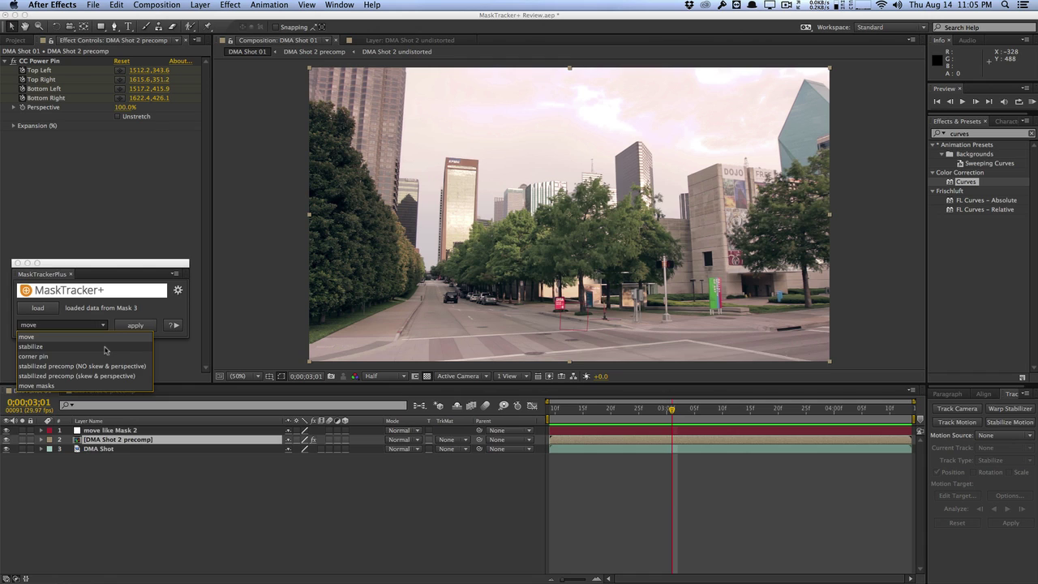
{"action": "left_click", "coordinate": [373, 480]}
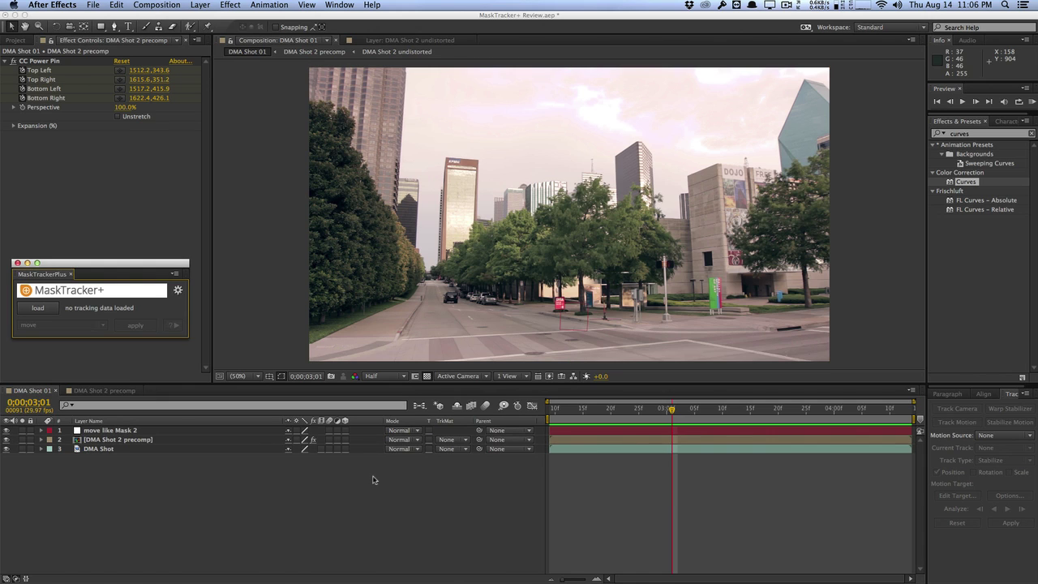